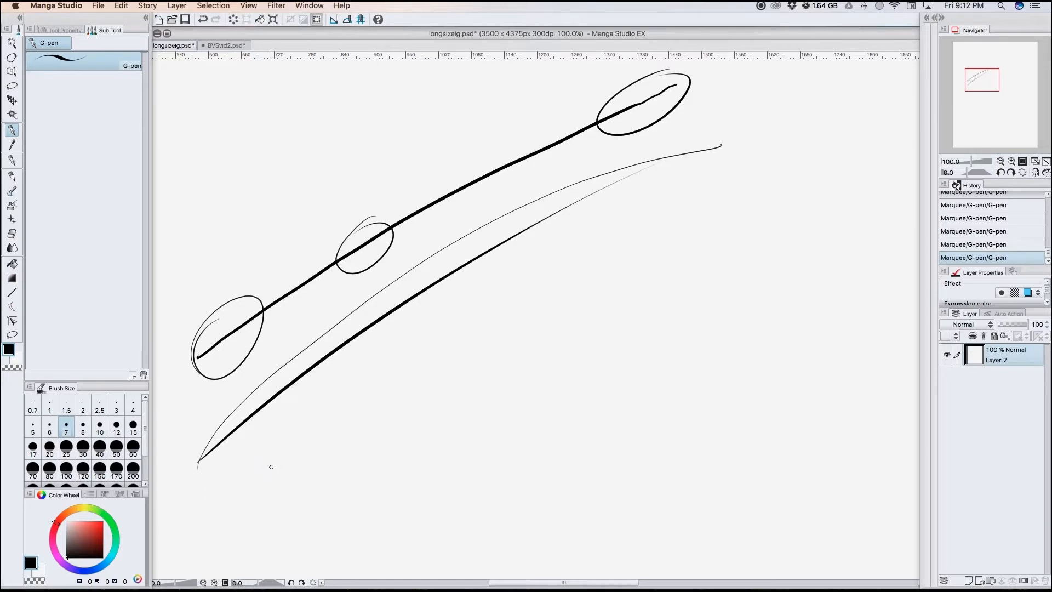
Step: Draw several straight G-pen lines between chosen endpoints, two sharing a corner, plus one freehand curvy stroke beside them
{"action": "key", "text": "shift"}
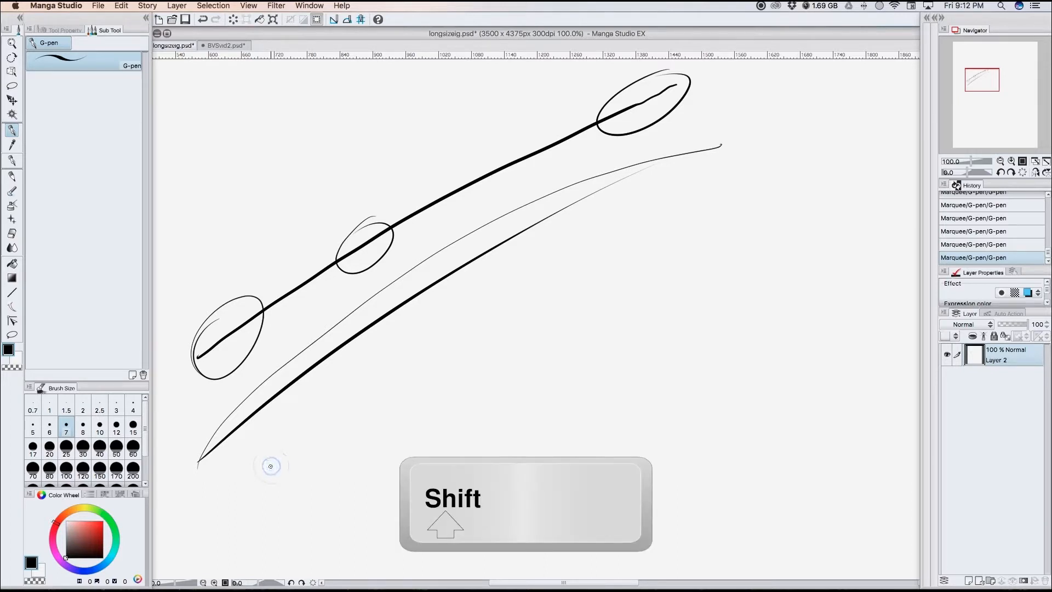
{"action": "left_click_drag", "start_coordinate": [270, 466], "coordinate": [831, 136]}
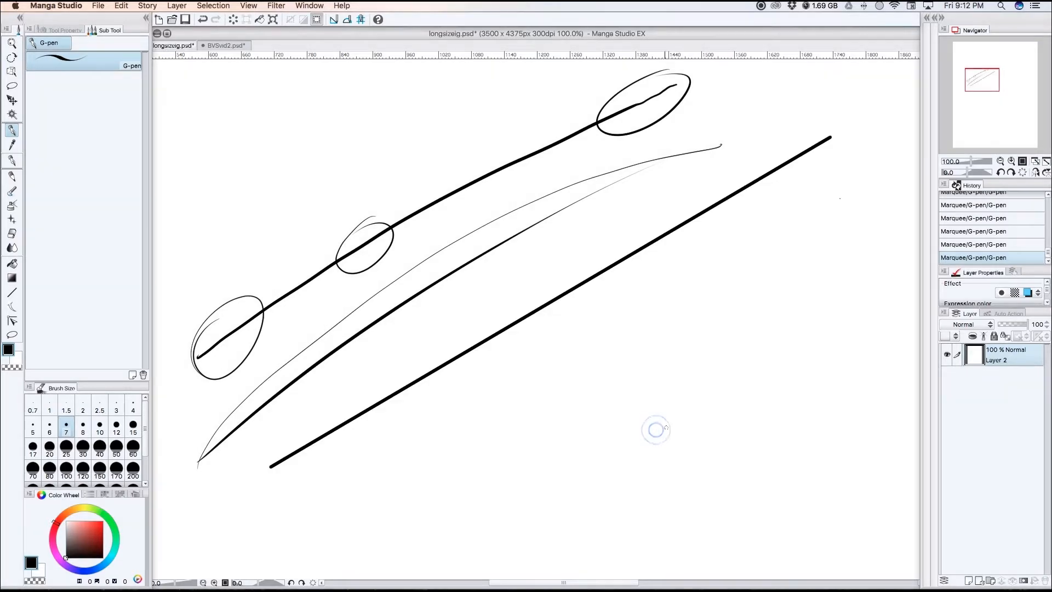
{"action": "left_click", "coordinate": [648, 453], "text": "shift"}
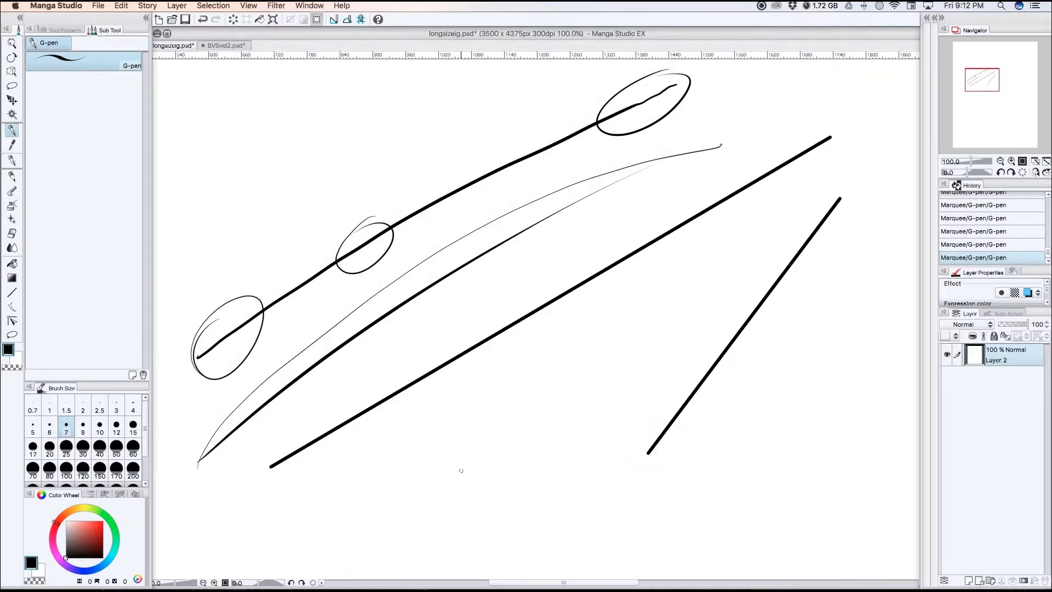
{"action": "left_click", "coordinate": [460, 472]}
{"action": "left_click", "coordinate": [719, 263], "text": "shift"}
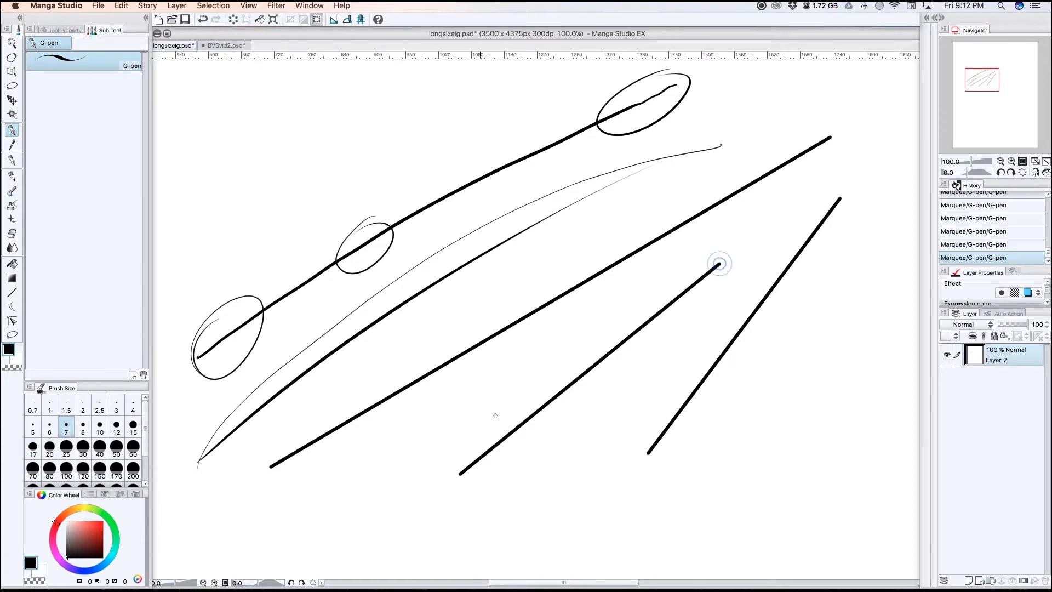
{"action": "left_click", "coordinate": [331, 512], "text": "shift"}
{"action": "mouse_move", "coordinate": [724, 444]}
{"action": "left_mouse_down"}
{"action": "mouse_move", "coordinate": [781, 434]}
{"action": "mouse_move", "coordinate": [798, 294]}
{"action": "left_mouse_up"}
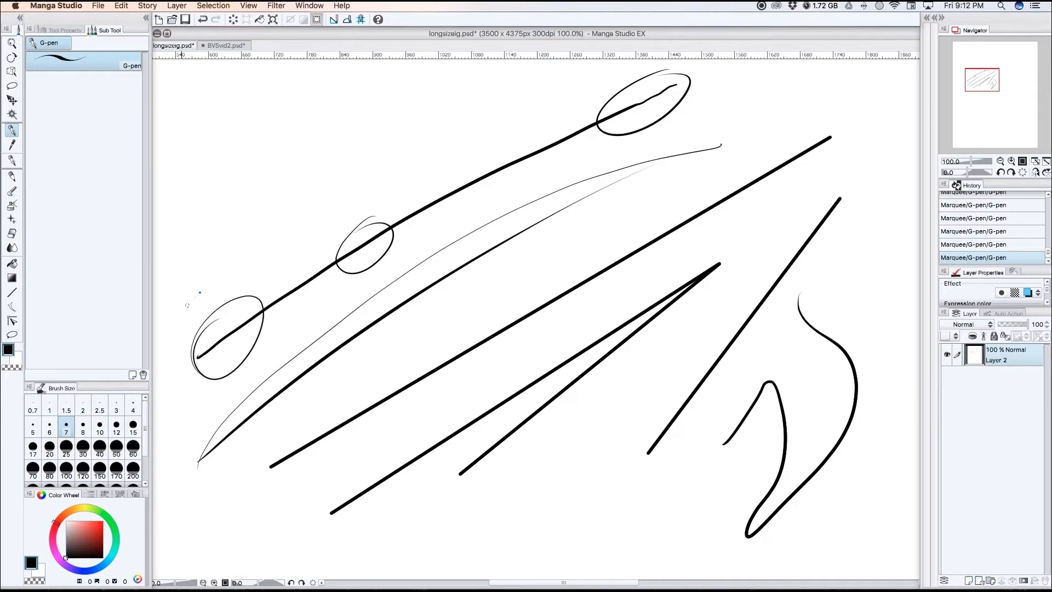
Step: Step back through the history to the first G-pen stroke after the new raster layer, clearing the practice lines
{"action": "left_click", "coordinate": [984, 245]}
{"action": "left_click", "coordinate": [982, 232]}
{"action": "left_click", "coordinate": [982, 221]}
{"action": "left_click", "coordinate": [980, 208]}
{"action": "left_click_drag", "start_coordinate": [1047, 256], "coordinate": [1047, 244]}
{"action": "left_click", "coordinate": [1009, 224]}
{"action": "left_click", "coordinate": [998, 208]}
{"action": "left_click", "coordinate": [995, 198]}
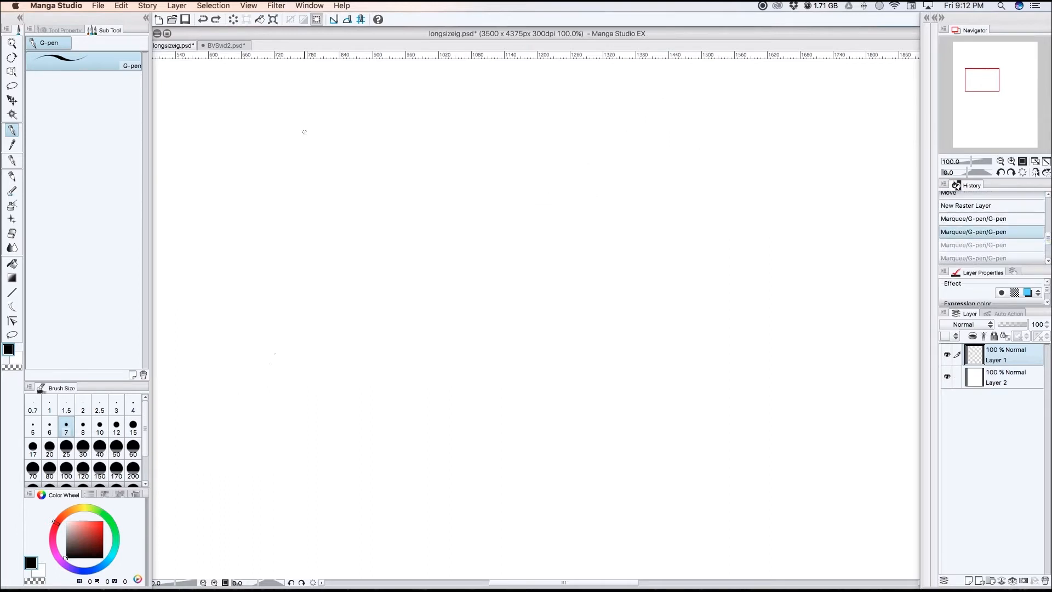
Step: Reduce the brush size to 3 and draw three connected straight lines forming the sides and top of a tall box
{"action": "key", "text": "bracketleft"}
{"action": "key", "text": "bracketleft"}
{"action": "key", "text": "bracketleft"}
{"action": "key", "text": "bracketleft"}
{"action": "mouse_move", "coordinate": [300, 147]}
{"action": "left_mouse_down"}
{"action": "mouse_move", "coordinate": [310, 293]}
{"action": "mouse_move", "coordinate": [300, 326]}
{"action": "left_mouse_up"}
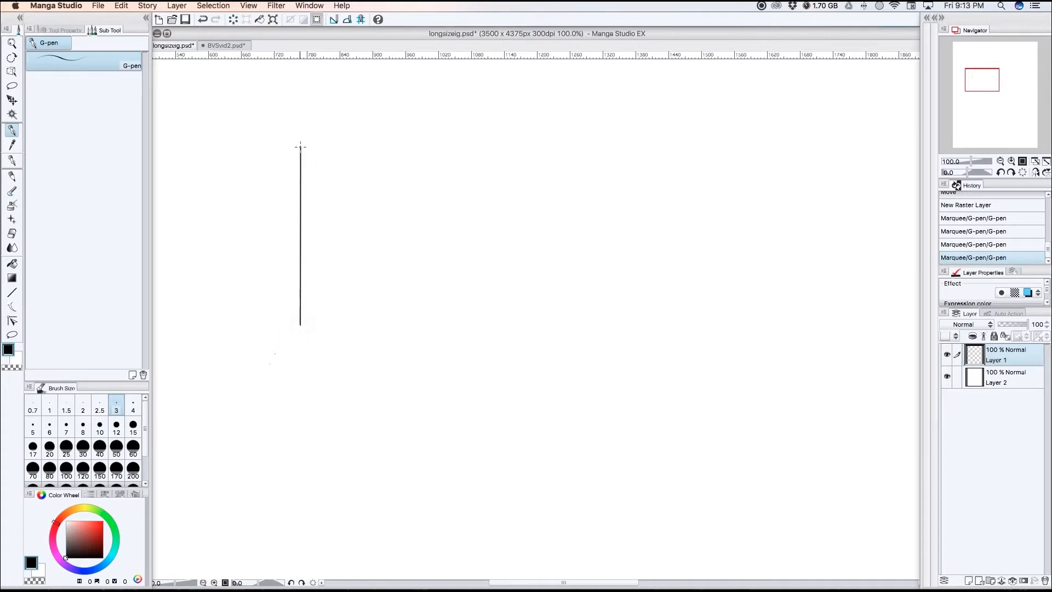
{"action": "left_click", "coordinate": [300, 146]}
{"action": "left_click", "coordinate": [431, 145], "text": "shift"}
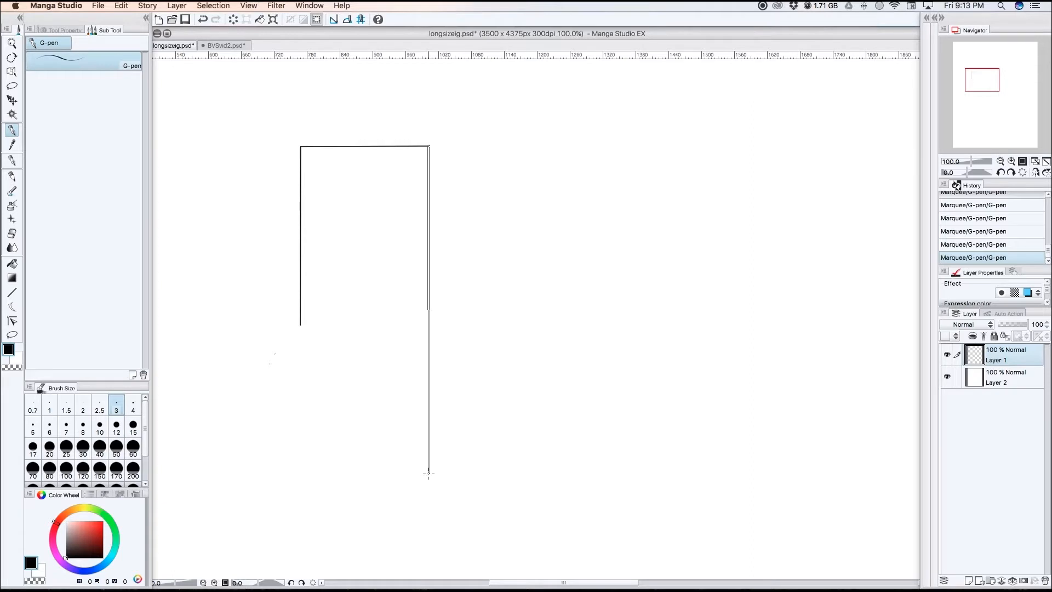
{"action": "left_click", "coordinate": [428, 473], "text": "shift"}
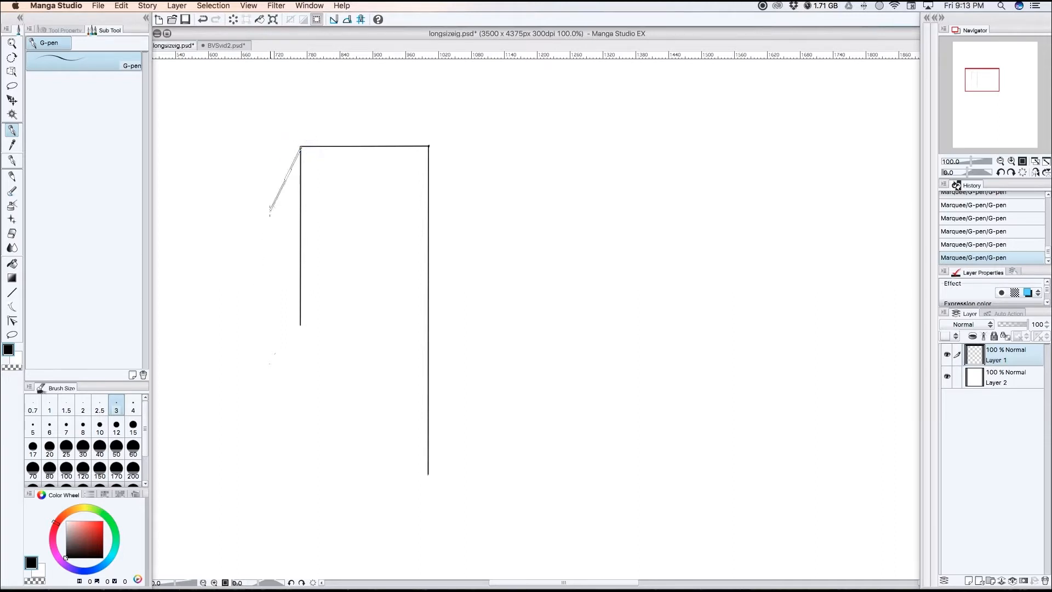
Step: Add a slanted edge and a vertical edge for the box's side face, and hatch that face with a freehand zigzag
{"action": "left_click", "coordinate": [275, 172], "text": "shift"}
{"action": "left_click", "coordinate": [276, 417], "text": "shift"}
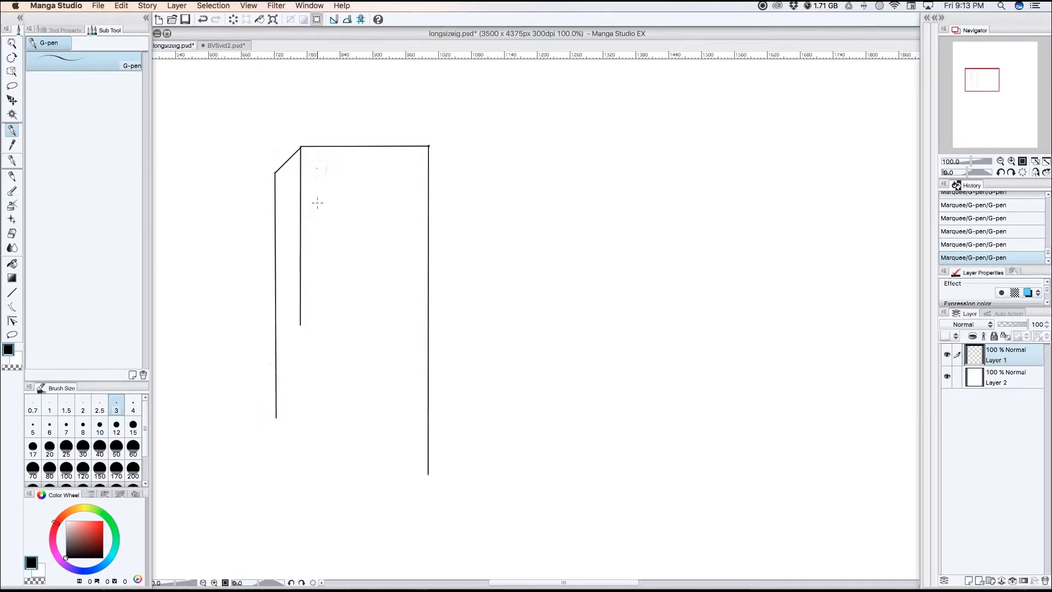
{"action": "mouse_move", "coordinate": [298, 167]}
{"action": "left_mouse_down"}
{"action": "mouse_move", "coordinate": [268, 224]}
{"action": "mouse_move", "coordinate": [300, 319]}
{"action": "mouse_move", "coordinate": [276, 406]}
{"action": "left_mouse_up"}
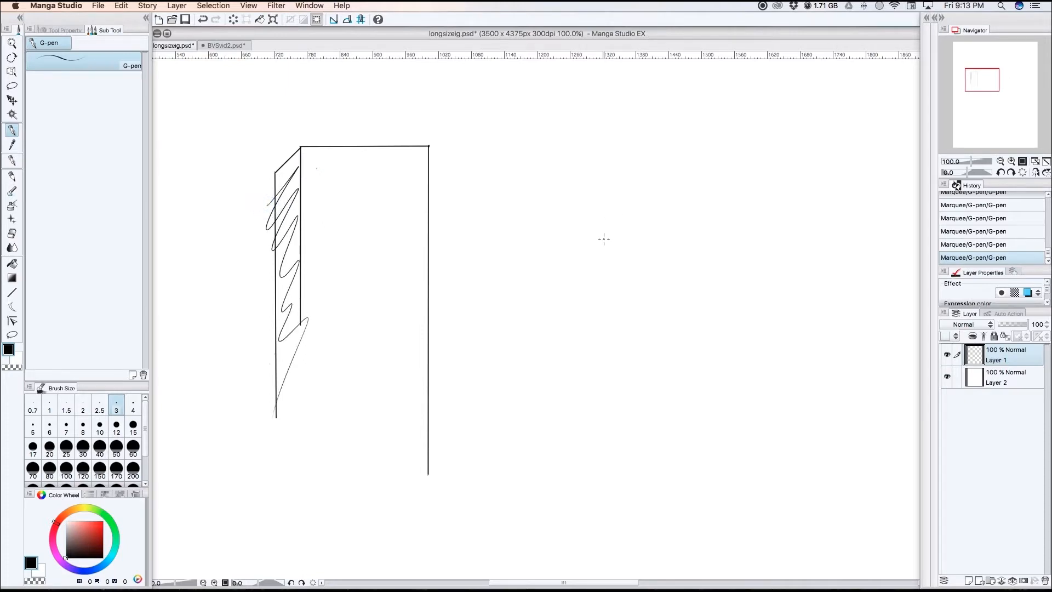
Step: Delete Layer 1 with the practice box, keeping Layer 2
{"action": "left_click", "coordinate": [972, 324]}
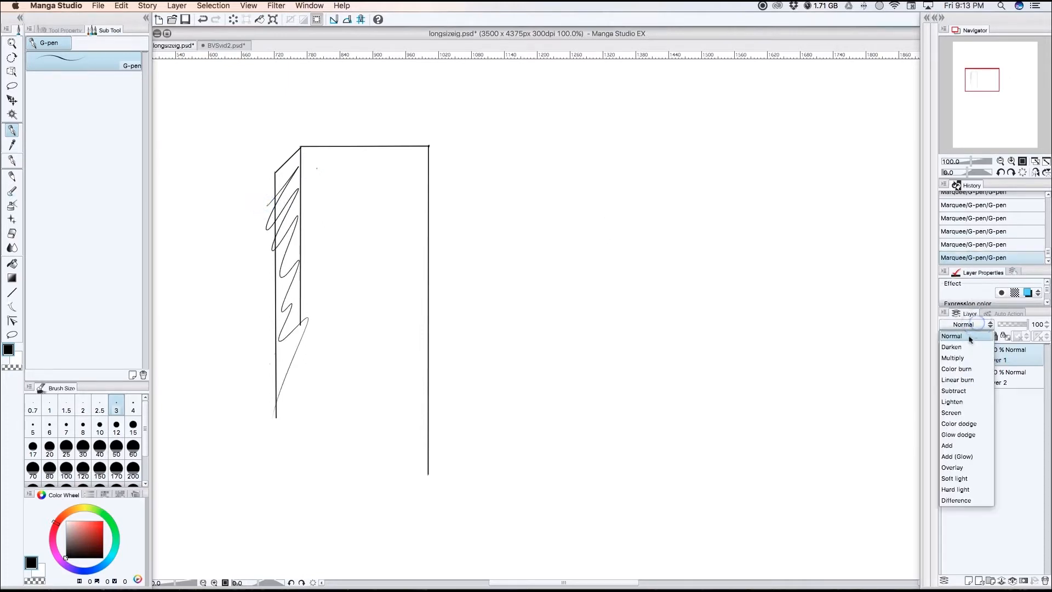
{"action": "left_click", "coordinate": [1023, 355]}
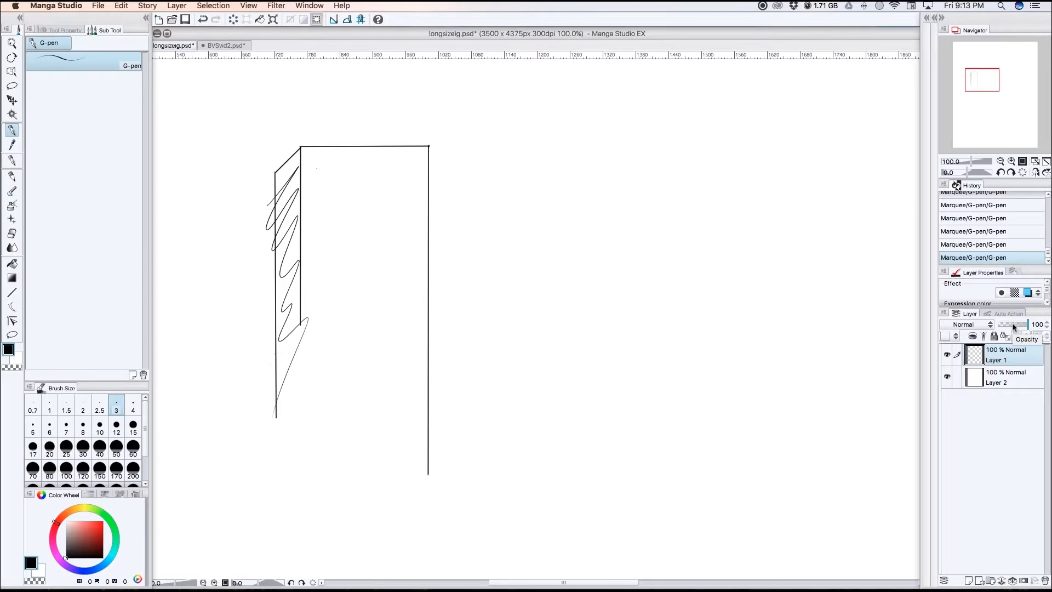
{"action": "mouse_move", "coordinate": [1018, 355]}
{"action": "left_mouse_down"}
{"action": "mouse_move", "coordinate": [1035, 580]}
{"action": "mouse_move", "coordinate": [1044, 579]}
{"action": "left_mouse_up"}
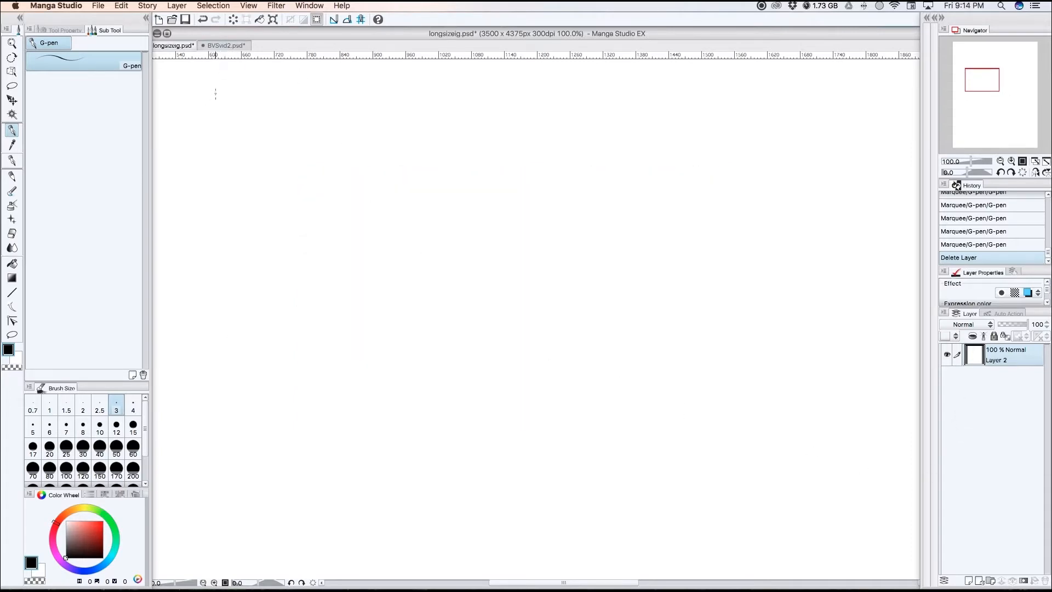
Step: Switch to the BVSvid2.psd drawing and show the Batman figure at 50% zoom
{"action": "left_click", "coordinate": [222, 45]}
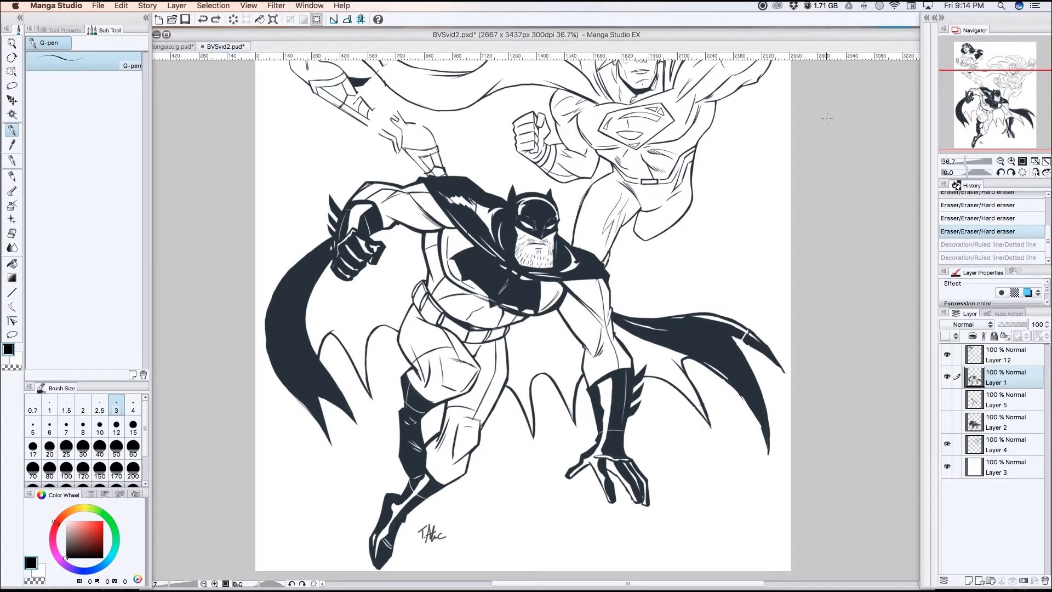
{"action": "key", "text": "super+plus"}
{"action": "left_click_drag", "start_coordinate": [868, 36], "coordinate": [854, 36]}
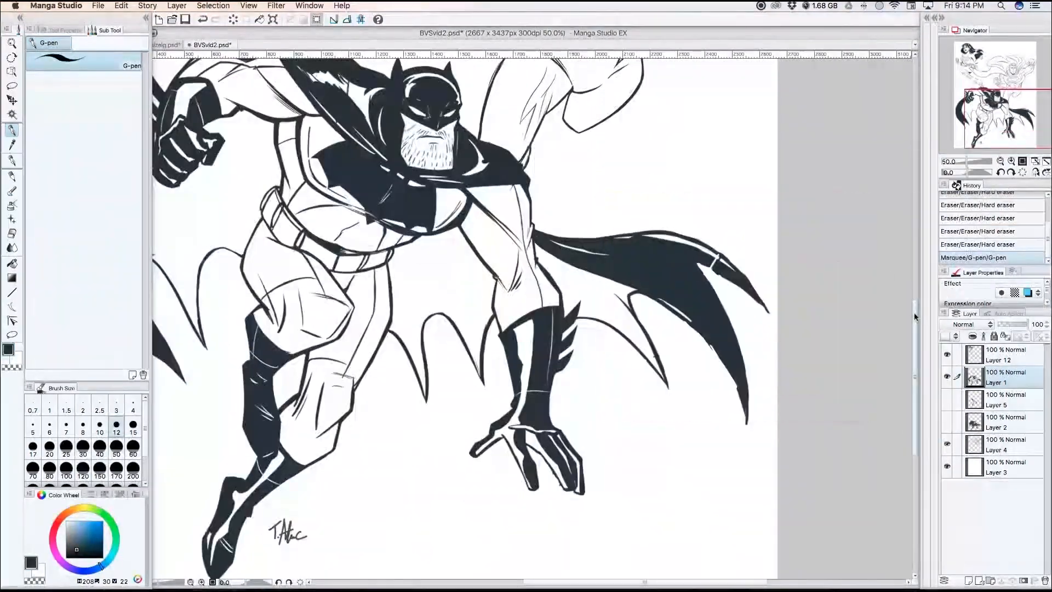
{"action": "left_click_drag", "start_coordinate": [915, 315], "coordinate": [914, 301]}
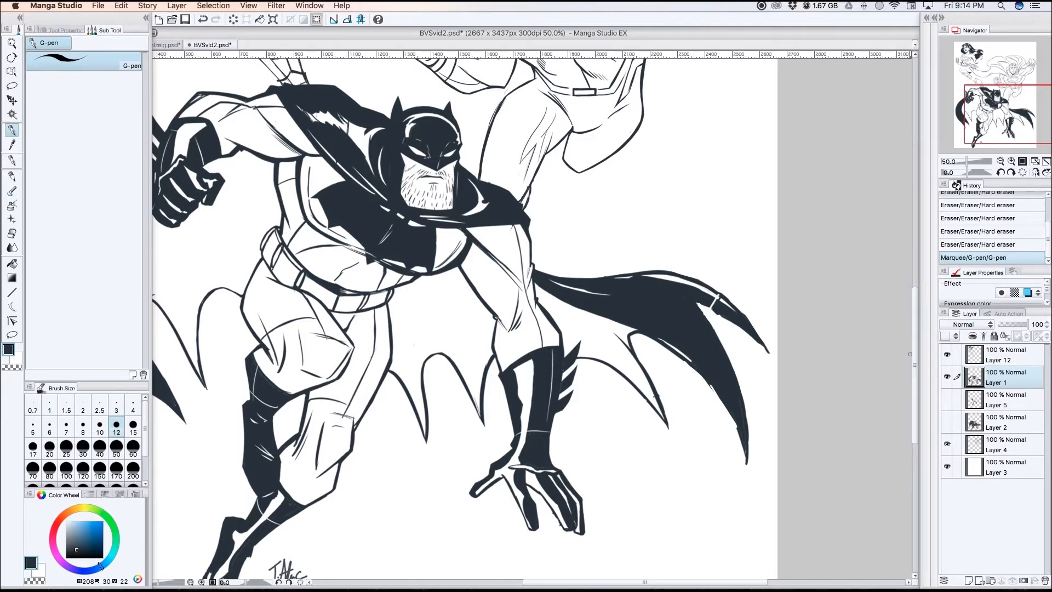
Step: Try circling the outline of Batman's planted arm with the G-pen, and revert to the last eraser state
{"action": "left_click_drag", "start_coordinate": [465, 279], "coordinate": [459, 289]}
{"action": "left_click_drag", "start_coordinate": [492, 253], "coordinate": [478, 334]}
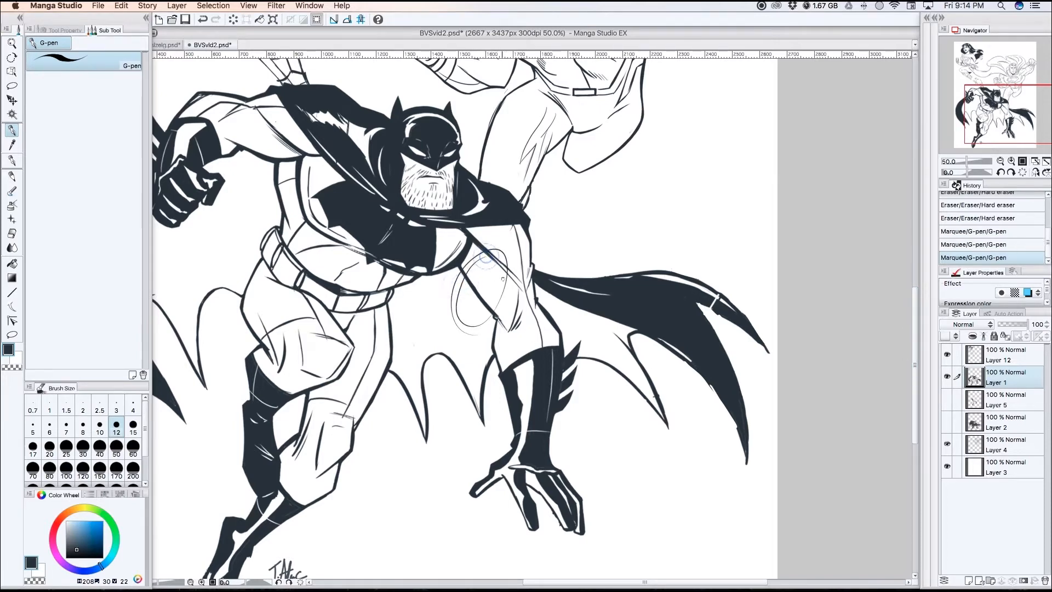
{"action": "left_click", "coordinate": [983, 218]}
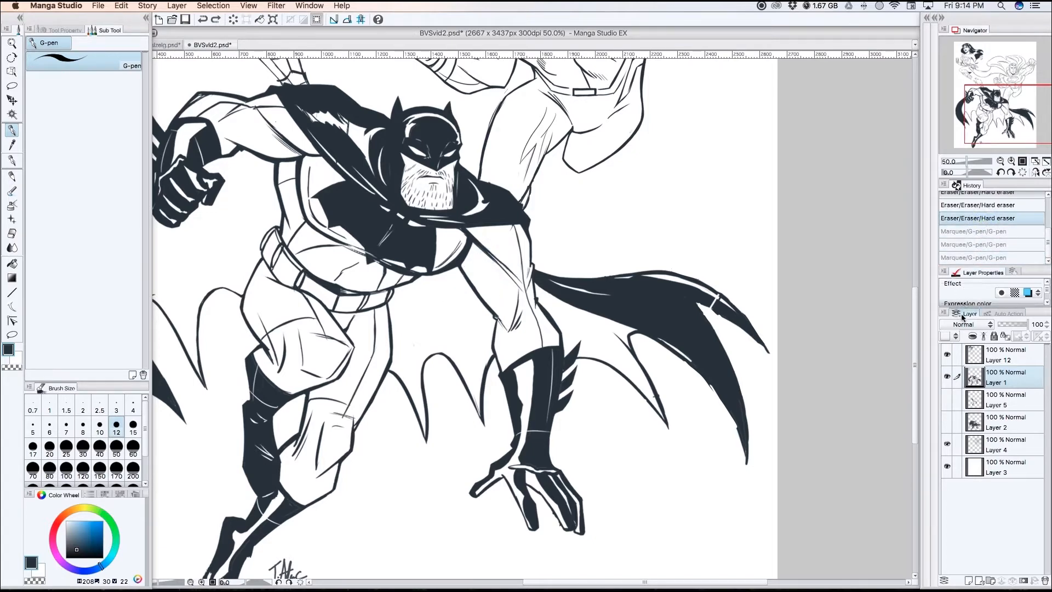
Step: Pick a bright blue (208, 69, 90) and trace freehand over the outlines of Batman's planted upper arm
{"action": "left_click", "coordinate": [91, 523]}
{"action": "left_click_drag", "start_coordinate": [529, 263], "coordinate": [531, 262]}
{"action": "left_click_drag", "start_coordinate": [522, 226], "coordinate": [528, 223]}
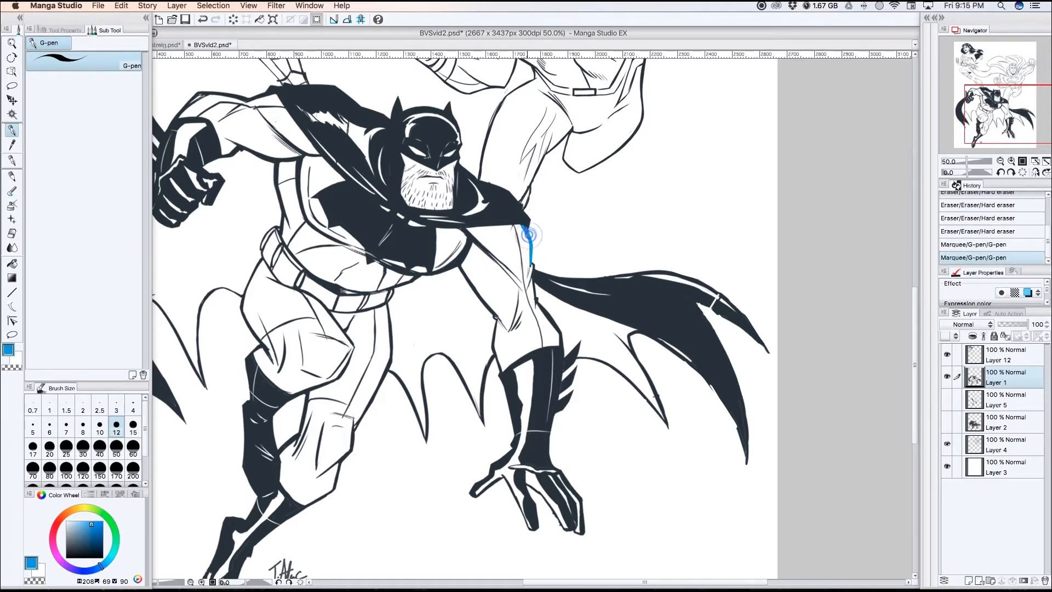
{"action": "left_click_drag", "start_coordinate": [530, 141], "coordinate": [528, 140]}
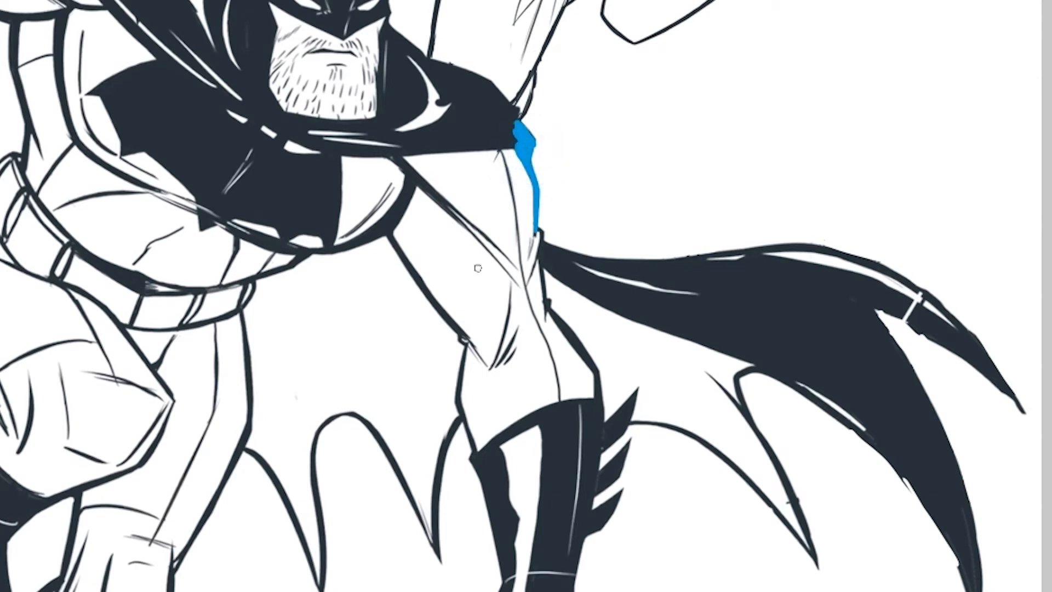
{"action": "mouse_move", "coordinate": [407, 166]}
{"action": "left_mouse_down"}
{"action": "mouse_move", "coordinate": [512, 271]}
{"action": "mouse_move", "coordinate": [454, 220]}
{"action": "left_mouse_up"}
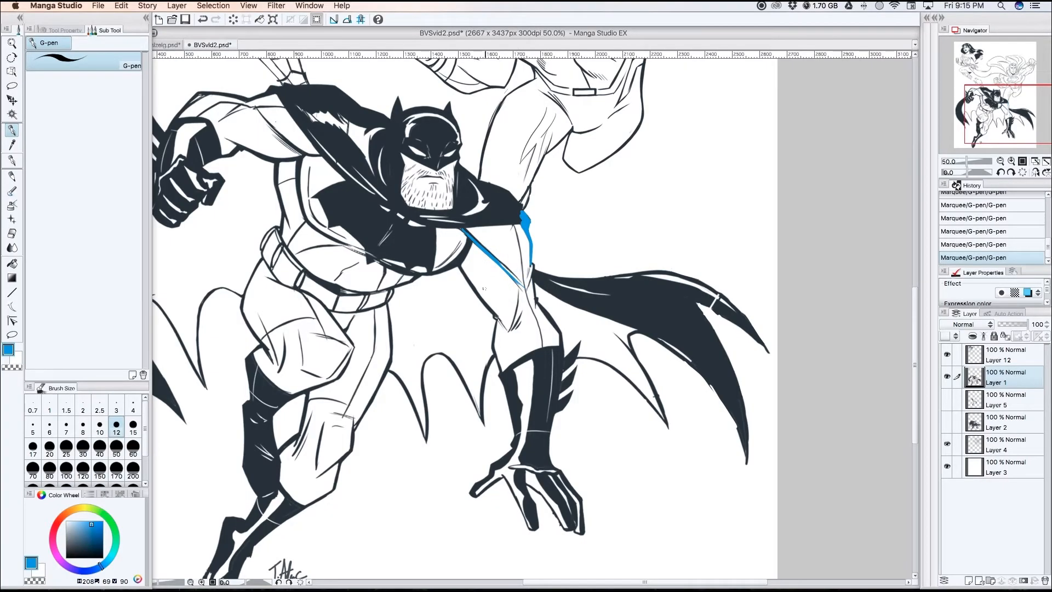
{"action": "mouse_move", "coordinate": [478, 294]}
{"action": "left_mouse_down"}
{"action": "mouse_move", "coordinate": [487, 306]}
{"action": "mouse_move", "coordinate": [459, 264]}
{"action": "mouse_move", "coordinate": [496, 318]}
{"action": "left_mouse_up"}
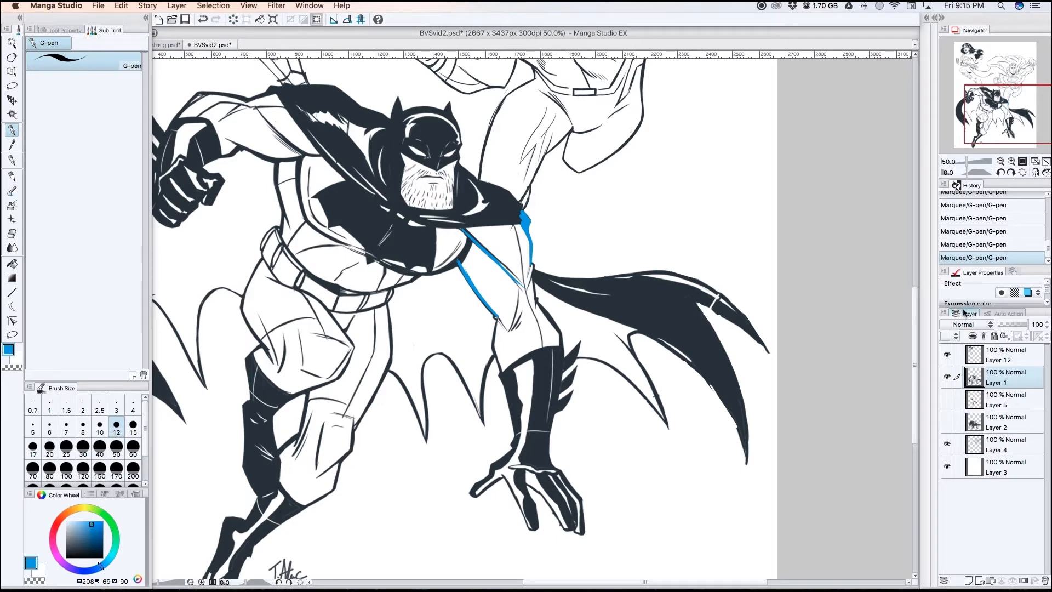
Step: Revert the history to the last Hard eraser entry, removing the blue tracing from the arm
{"action": "left_click", "coordinate": [983, 215]}
{"action": "left_click_drag", "start_coordinate": [1046, 248], "coordinate": [1044, 232]}
{"action": "left_click", "coordinate": [1001, 231]}
{"action": "left_click", "coordinate": [989, 211]}
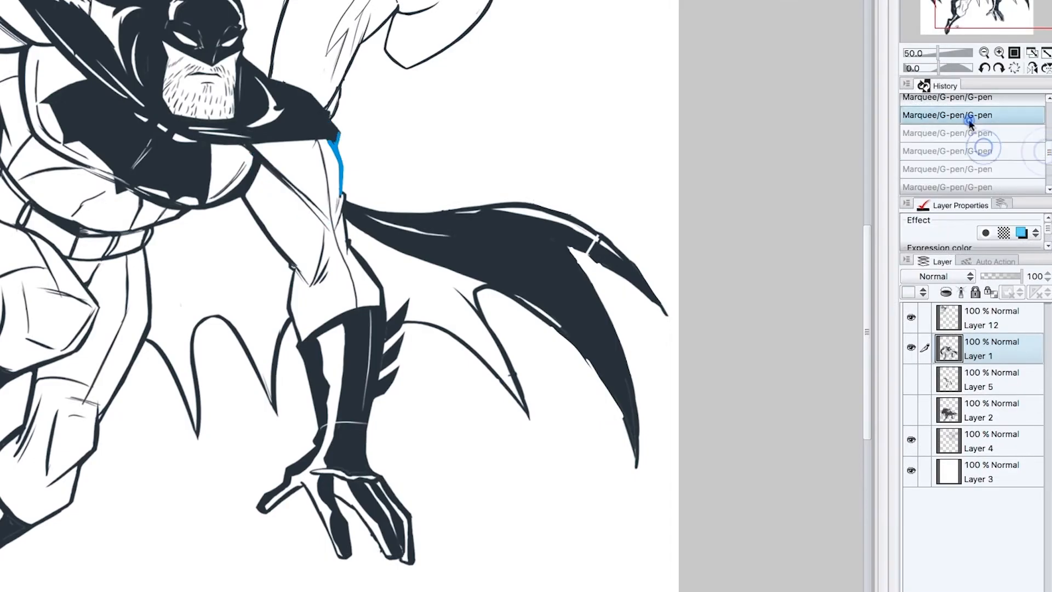
{"action": "left_click_drag", "start_coordinate": [1047, 161], "coordinate": [1046, 148]}
{"action": "left_click", "coordinate": [990, 135]}
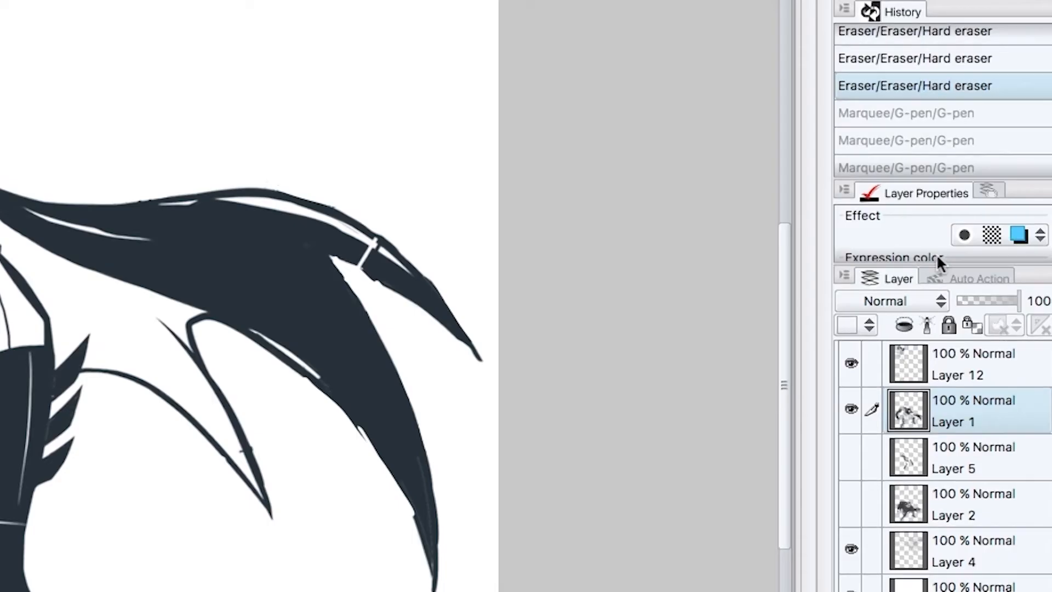
Step: Lock the transparent pixels of Layer 1
{"action": "left_click", "coordinate": [973, 329]}
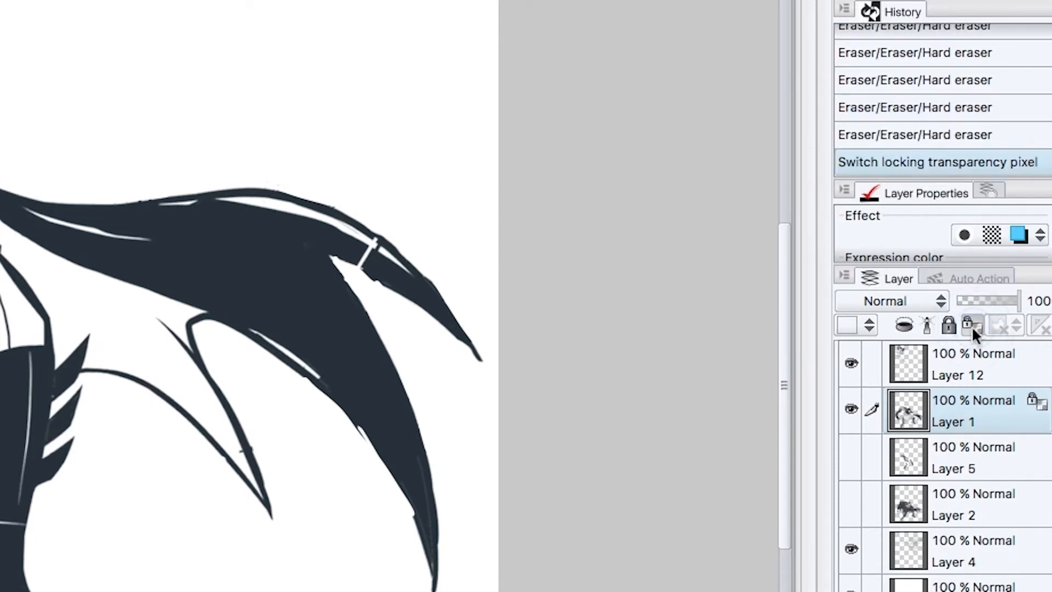
{"action": "left_click", "coordinate": [971, 327]}
{"action": "left_click", "coordinate": [970, 328]}
{"action": "left_click", "coordinate": [972, 328]}
{"action": "left_click", "coordinate": [972, 329]}
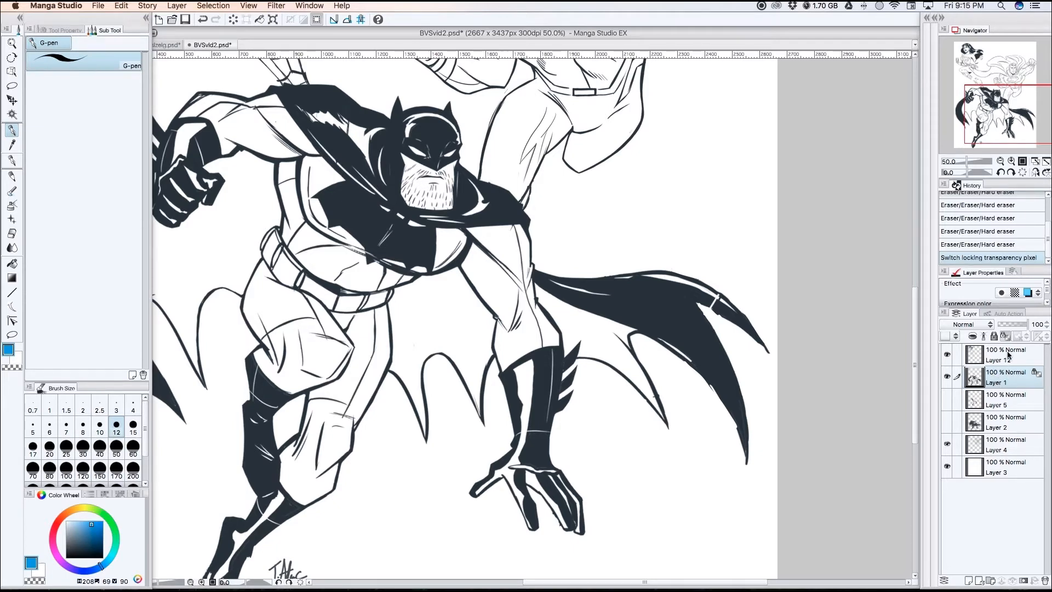
Step: Enlarge the G-pen to size 70 and recolor the outlines of Batman's planted arm and adjacent chest in blue
{"action": "key", "text": "bracketright"}
{"action": "key", "text": "bracketright"}
{"action": "key", "text": "bracketright"}
{"action": "key", "text": "bracketright"}
{"action": "key", "text": "bracketright"}
{"action": "key", "text": "bracketright"}
{"action": "key", "text": "bracketright"}
{"action": "key", "text": "bracketright"}
{"action": "key", "text": "bracketright"}
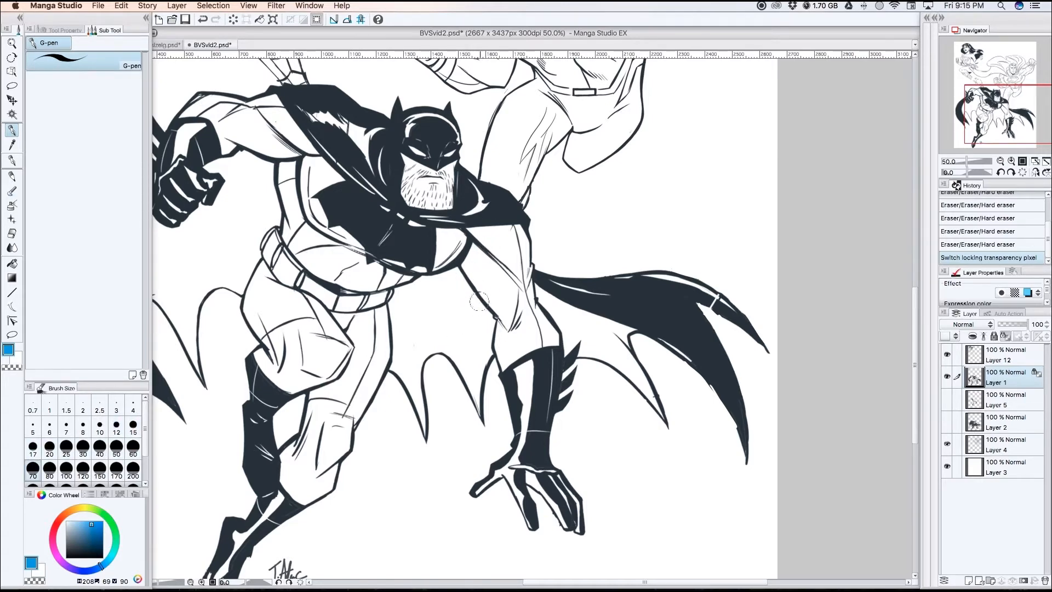
{"action": "mouse_move", "coordinate": [489, 251]}
{"action": "left_mouse_down"}
{"action": "mouse_move", "coordinate": [518, 288]}
{"action": "mouse_move", "coordinate": [494, 320]}
{"action": "mouse_move", "coordinate": [492, 353]}
{"action": "left_mouse_up"}
{"action": "mouse_move", "coordinate": [492, 251]}
{"action": "left_mouse_down"}
{"action": "mouse_move", "coordinate": [450, 267]}
{"action": "mouse_move", "coordinate": [471, 248]}
{"action": "left_mouse_up"}
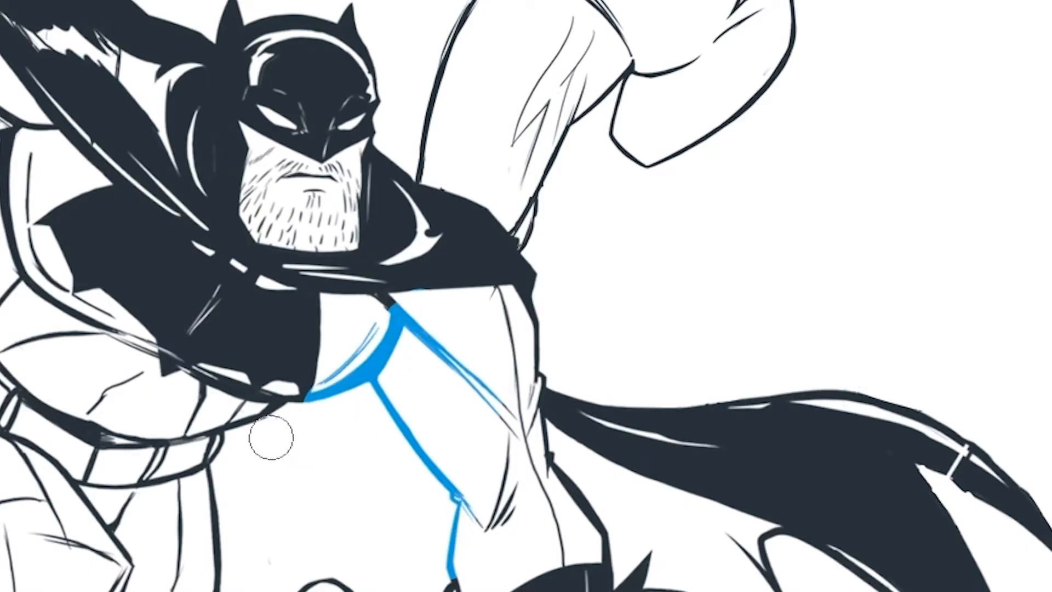
Step: Recolor the lower chest line, the side of the torso and the underside of the raised arm in blue
{"action": "mouse_move", "coordinate": [273, 412]}
{"action": "left_mouse_down"}
{"action": "mouse_move", "coordinate": [235, 416]}
{"action": "mouse_move", "coordinate": [234, 427]}
{"action": "left_mouse_up"}
{"action": "mouse_move", "coordinate": [0, 280]}
{"action": "left_mouse_down"}
{"action": "mouse_move", "coordinate": [0, 269]}
{"action": "mouse_move", "coordinate": [15, 327]}
{"action": "left_mouse_up"}
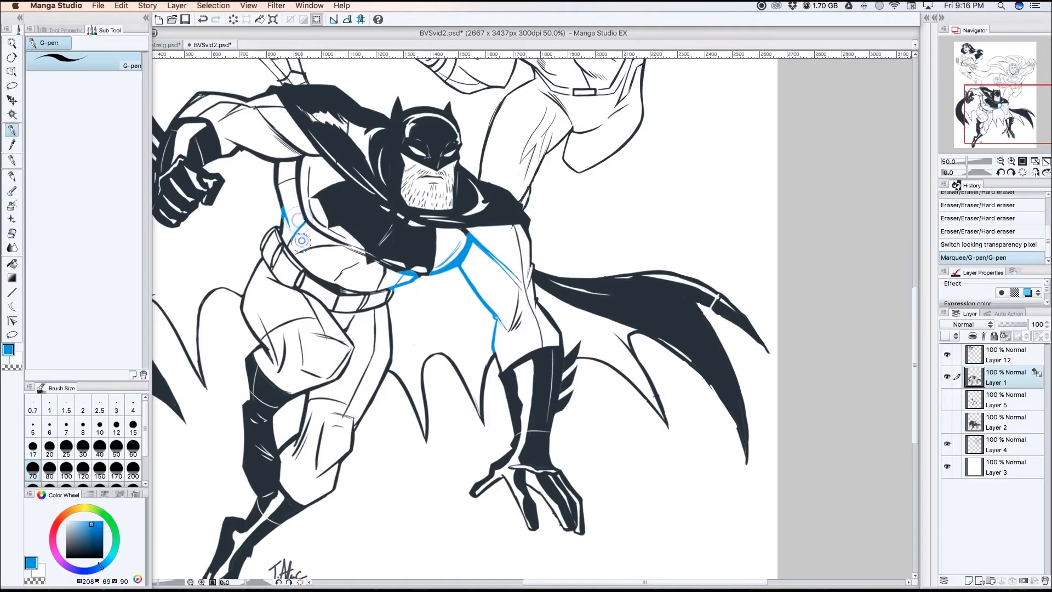
{"action": "mouse_move", "coordinate": [301, 241]}
{"action": "left_mouse_down"}
{"action": "mouse_move", "coordinate": [289, 171]}
{"action": "mouse_move", "coordinate": [284, 188]}
{"action": "mouse_move", "coordinate": [295, 171]}
{"action": "mouse_move", "coordinate": [266, 132]}
{"action": "mouse_move", "coordinate": [275, 169]}
{"action": "mouse_move", "coordinate": [270, 128]}
{"action": "mouse_move", "coordinate": [266, 168]}
{"action": "mouse_move", "coordinate": [242, 159]}
{"action": "mouse_move", "coordinate": [241, 136]}
{"action": "mouse_move", "coordinate": [226, 156]}
{"action": "left_mouse_up"}
{"action": "left_click_drag", "start_coordinate": [307, 158], "coordinate": [305, 154]}
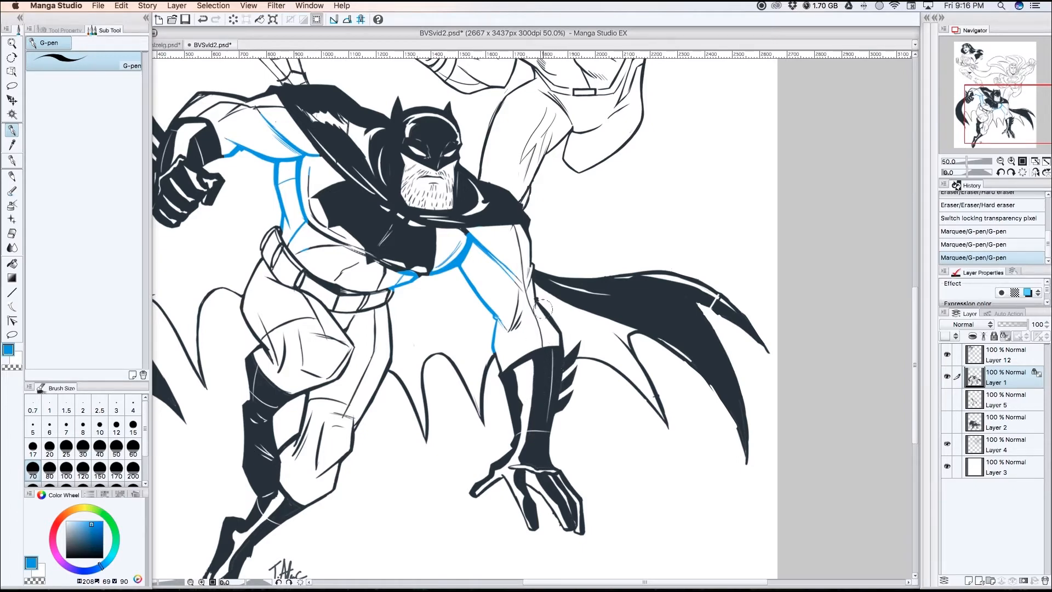
Step: Recolor the planted arm's outer forearm line and its whole glove in blue
{"action": "left_click_drag", "start_coordinate": [536, 300], "coordinate": [560, 335]}
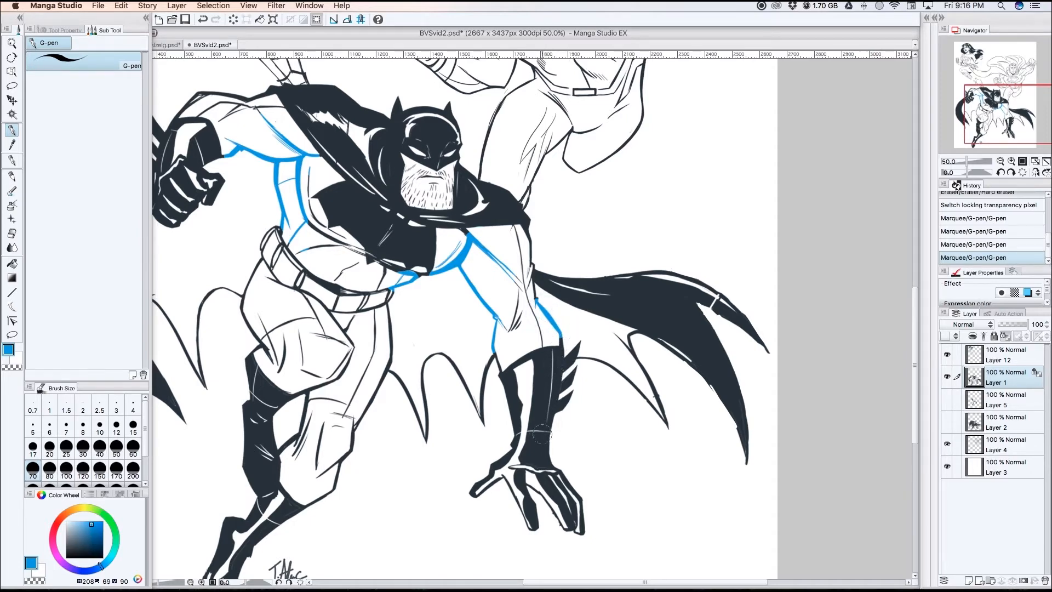
{"action": "mouse_move", "coordinate": [548, 376]}
{"action": "left_mouse_down"}
{"action": "mouse_move", "coordinate": [522, 458]}
{"action": "mouse_move", "coordinate": [544, 353]}
{"action": "mouse_move", "coordinate": [509, 443]}
{"action": "mouse_move", "coordinate": [510, 370]}
{"action": "mouse_move", "coordinate": [548, 345]}
{"action": "mouse_move", "coordinate": [519, 403]}
{"action": "mouse_move", "coordinate": [507, 475]}
{"action": "mouse_move", "coordinate": [550, 520]}
{"action": "mouse_move", "coordinate": [573, 503]}
{"action": "mouse_move", "coordinate": [579, 538]}
{"action": "mouse_move", "coordinate": [553, 554]}
{"action": "mouse_move", "coordinate": [507, 542]}
{"action": "mouse_move", "coordinate": [513, 521]}
{"action": "mouse_move", "coordinate": [533, 537]}
{"action": "left_mouse_up"}
{"action": "mouse_move", "coordinate": [520, 368]}
{"action": "left_mouse_down"}
{"action": "mouse_move", "coordinate": [482, 411]}
{"action": "mouse_move", "coordinate": [479, 383]}
{"action": "left_mouse_up"}
Step: Try recoloring Batman's cowl, cape and chest emblem in blue, and undo that stroke
{"action": "mouse_move", "coordinate": [362, 104]}
{"action": "left_mouse_down"}
{"action": "mouse_move", "coordinate": [335, 159]}
{"action": "mouse_move", "coordinate": [394, 219]}
{"action": "mouse_move", "coordinate": [439, 236]}
{"action": "mouse_move", "coordinate": [467, 297]}
{"action": "left_mouse_up"}
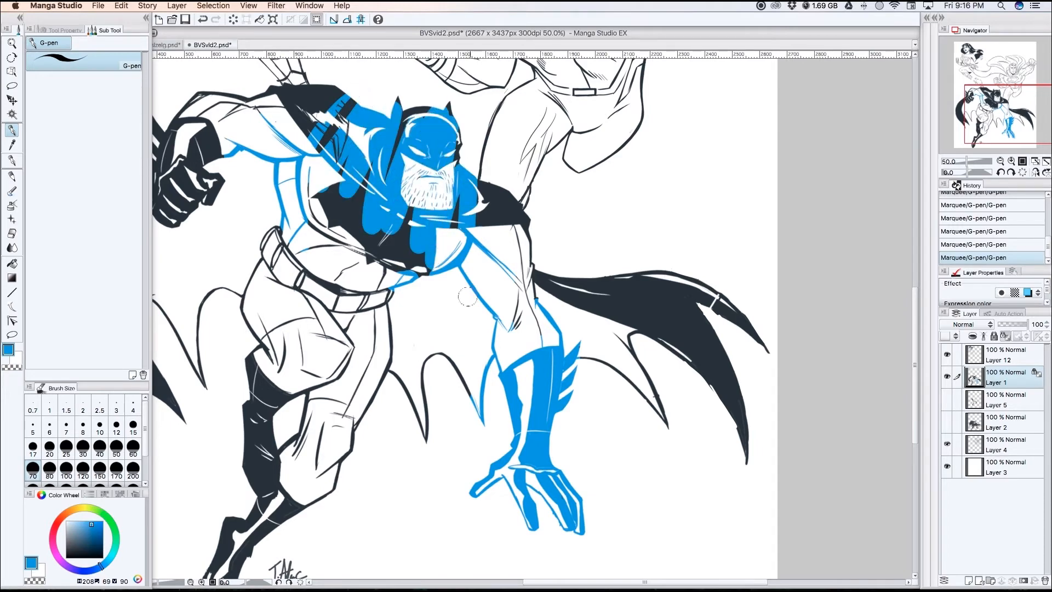
{"action": "left_click", "coordinate": [973, 239]}
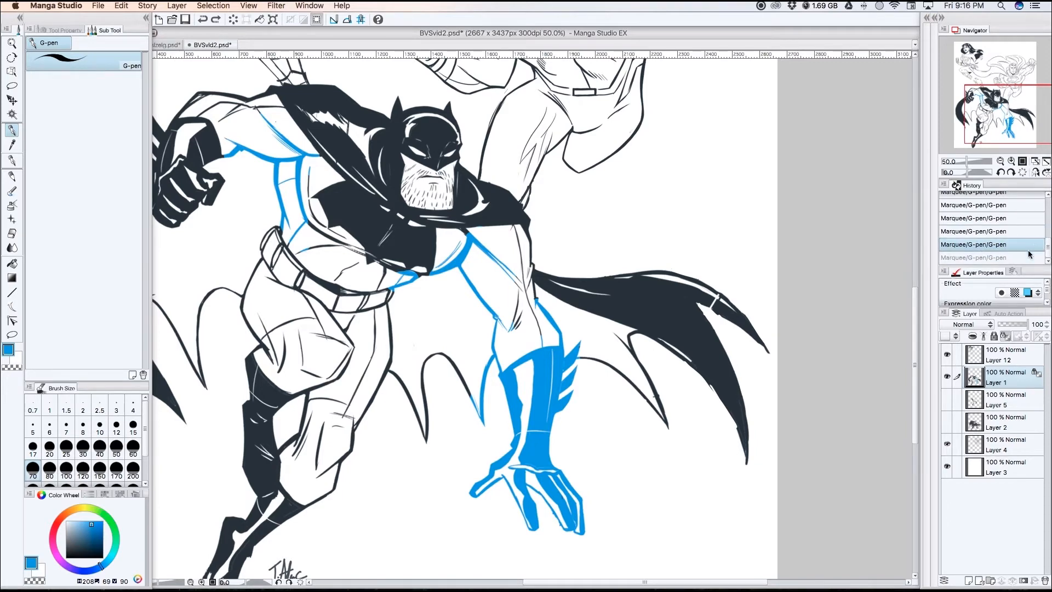
Step: Recolor the planted arm's glove in orange-red and brush the same color over the boot and thigh lines of the leg
{"action": "left_click", "coordinate": [57, 522]}
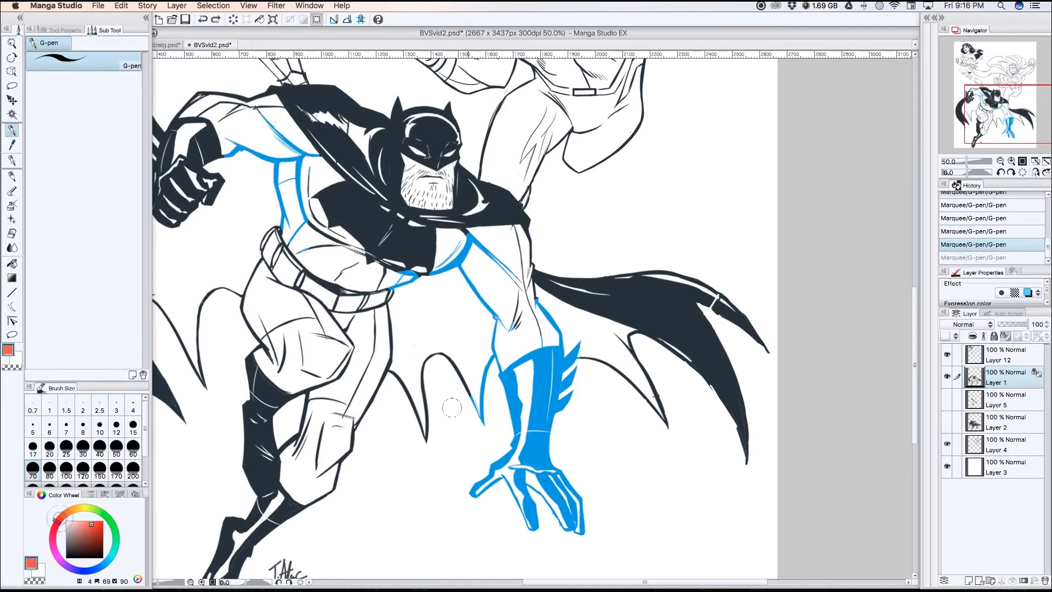
{"action": "mouse_move", "coordinate": [500, 388]}
{"action": "left_mouse_down"}
{"action": "mouse_move", "coordinate": [585, 342]}
{"action": "mouse_move", "coordinate": [540, 415]}
{"action": "mouse_move", "coordinate": [557, 407]}
{"action": "mouse_move", "coordinate": [529, 518]}
{"action": "mouse_move", "coordinate": [563, 537]}
{"action": "mouse_move", "coordinate": [579, 498]}
{"action": "mouse_move", "coordinate": [517, 473]}
{"action": "mouse_move", "coordinate": [472, 491]}
{"action": "mouse_move", "coordinate": [481, 497]}
{"action": "mouse_move", "coordinate": [541, 400]}
{"action": "left_mouse_up"}
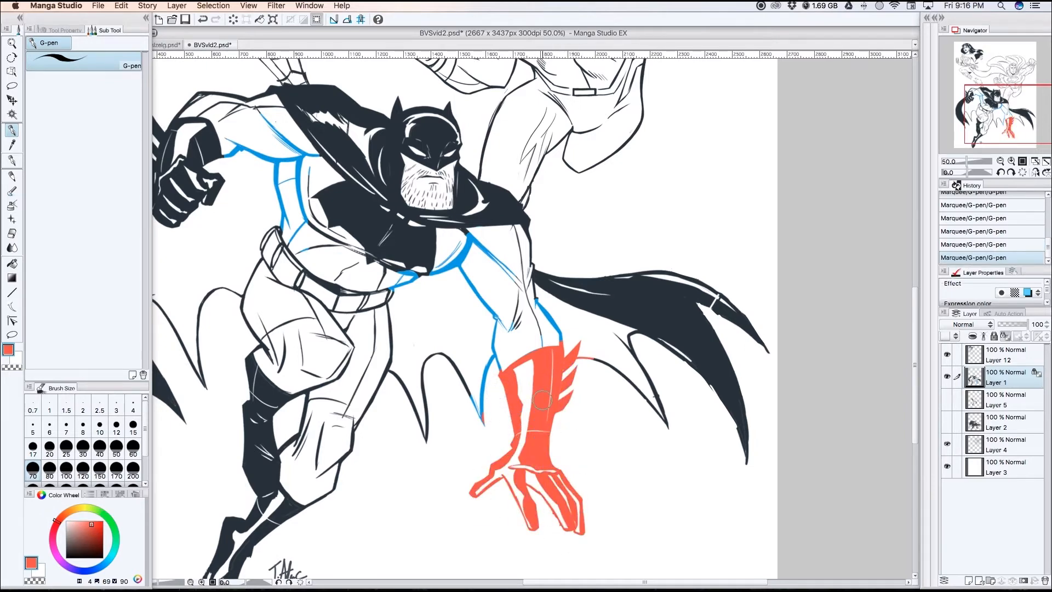
{"action": "mouse_move", "coordinate": [269, 384]}
{"action": "left_mouse_down"}
{"action": "mouse_move", "coordinate": [244, 405]}
{"action": "mouse_move", "coordinate": [259, 474]}
{"action": "mouse_move", "coordinate": [283, 399]}
{"action": "mouse_move", "coordinate": [254, 363]}
{"action": "mouse_move", "coordinate": [258, 413]}
{"action": "mouse_move", "coordinate": [283, 382]}
{"action": "mouse_move", "coordinate": [272, 475]}
{"action": "left_mouse_up"}
{"action": "mouse_move", "coordinate": [255, 322]}
{"action": "left_mouse_down"}
{"action": "mouse_move", "coordinate": [243, 314]}
{"action": "mouse_move", "coordinate": [260, 270]}
{"action": "mouse_move", "coordinate": [275, 351]}
{"action": "mouse_move", "coordinate": [328, 352]}
{"action": "mouse_move", "coordinate": [339, 325]}
{"action": "mouse_move", "coordinate": [324, 383]}
{"action": "mouse_move", "coordinate": [356, 395]}
{"action": "mouse_move", "coordinate": [381, 347]}
{"action": "left_mouse_up"}
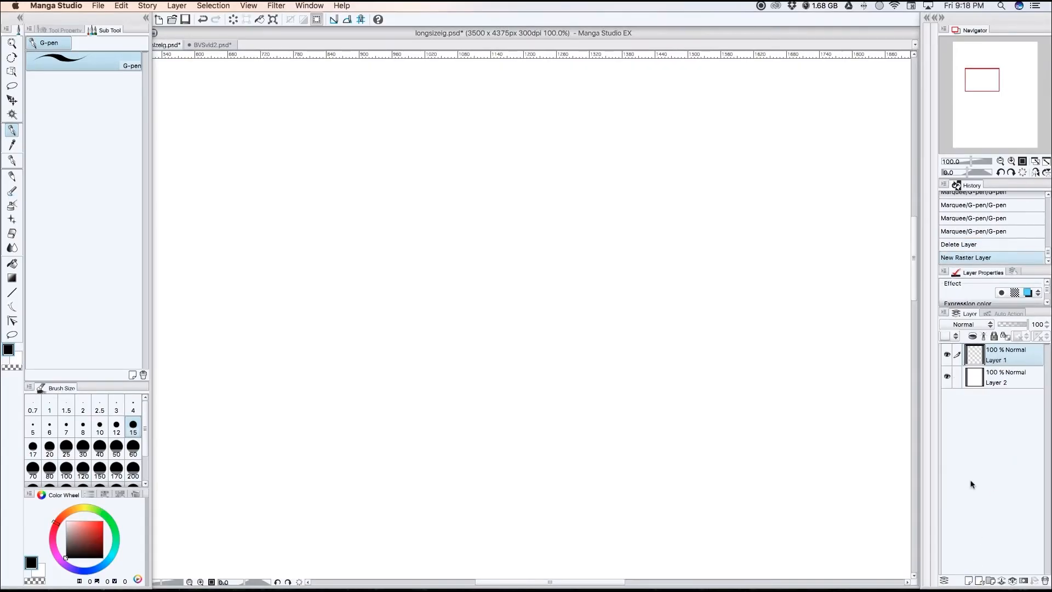
Step: Sketch the nose, lower mask edge, mouth, chin and jaw of a Batman head in profile in the longsizeig.psd document
{"action": "mouse_move", "coordinate": [392, 152]}
{"action": "left_mouse_down"}
{"action": "mouse_move", "coordinate": [389, 266]}
{"action": "mouse_move", "coordinate": [389, 254]}
{"action": "mouse_move", "coordinate": [405, 280]}
{"action": "mouse_move", "coordinate": [383, 315]}
{"action": "left_mouse_up"}
{"action": "mouse_move", "coordinate": [489, 270]}
{"action": "left_mouse_down"}
{"action": "mouse_move", "coordinate": [378, 326]}
{"action": "mouse_move", "coordinate": [410, 345]}
{"action": "mouse_move", "coordinate": [426, 393]}
{"action": "left_mouse_up"}
{"action": "left_click_drag", "start_coordinate": [424, 373], "coordinate": [433, 433]}
{"action": "left_click_drag", "start_coordinate": [428, 444], "coordinate": [511, 402]}
{"action": "left_click_drag", "start_coordinate": [505, 411], "coordinate": [565, 293]}
Step: Sketch the narrowed eye, the cheek opening's rear edge, and the brow and forehead of the head
{"action": "mouse_move", "coordinate": [401, 270]}
{"action": "left_mouse_down"}
{"action": "mouse_move", "coordinate": [384, 323]}
{"action": "mouse_move", "coordinate": [465, 227]}
{"action": "left_mouse_up"}
{"action": "mouse_move", "coordinate": [465, 226]}
{"action": "left_mouse_down"}
{"action": "mouse_move", "coordinate": [442, 258]}
{"action": "mouse_move", "coordinate": [415, 262]}
{"action": "left_mouse_up"}
{"action": "mouse_move", "coordinate": [504, 262]}
{"action": "left_mouse_down"}
{"action": "mouse_move", "coordinate": [483, 271]}
{"action": "mouse_move", "coordinate": [509, 312]}
{"action": "left_mouse_up"}
{"action": "left_click_drag", "start_coordinate": [510, 313], "coordinate": [530, 375]}
{"action": "left_click_drag", "start_coordinate": [379, 184], "coordinate": [397, 267]}
{"action": "left_click_drag", "start_coordinate": [384, 175], "coordinate": [433, 136]}
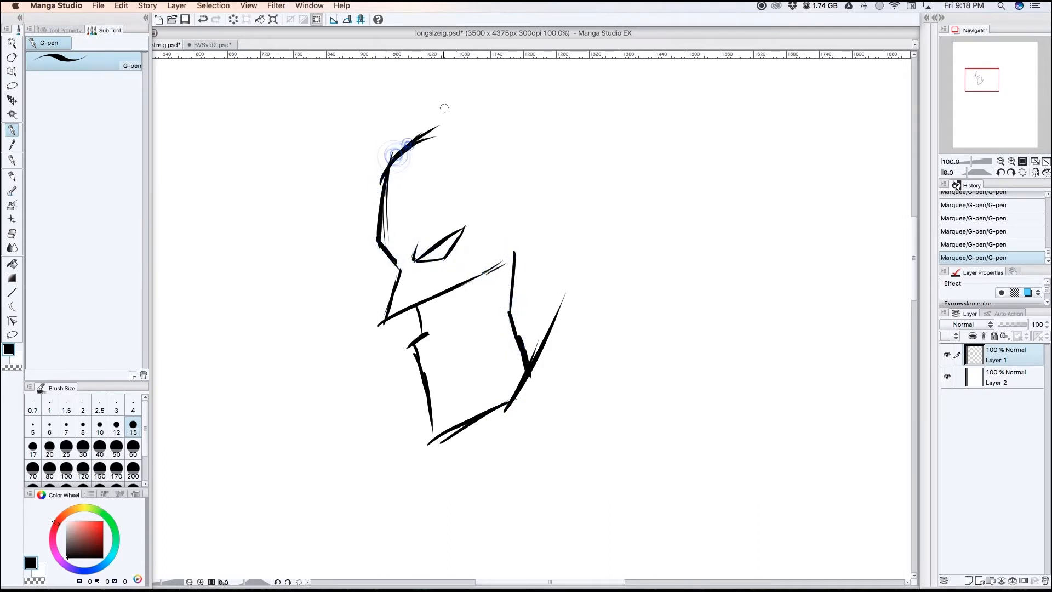
Step: Sketch the cowl's crown, its long back edge and lower corner, closing the outline at the jaw and cheek
{"action": "left_click_drag", "start_coordinate": [445, 89], "coordinate": [440, 123]}
{"action": "left_click_drag", "start_coordinate": [403, 159], "coordinate": [461, 114]}
{"action": "mouse_move", "coordinate": [443, 121]}
{"action": "left_mouse_down"}
{"action": "mouse_move", "coordinate": [518, 109]}
{"action": "mouse_move", "coordinate": [551, 147]}
{"action": "left_mouse_up"}
{"action": "mouse_move", "coordinate": [482, 105]}
{"action": "left_mouse_down"}
{"action": "mouse_move", "coordinate": [577, 204]}
{"action": "mouse_move", "coordinate": [617, 313]}
{"action": "left_mouse_up"}
{"action": "left_click_drag", "start_coordinate": [614, 298], "coordinate": [540, 372]}
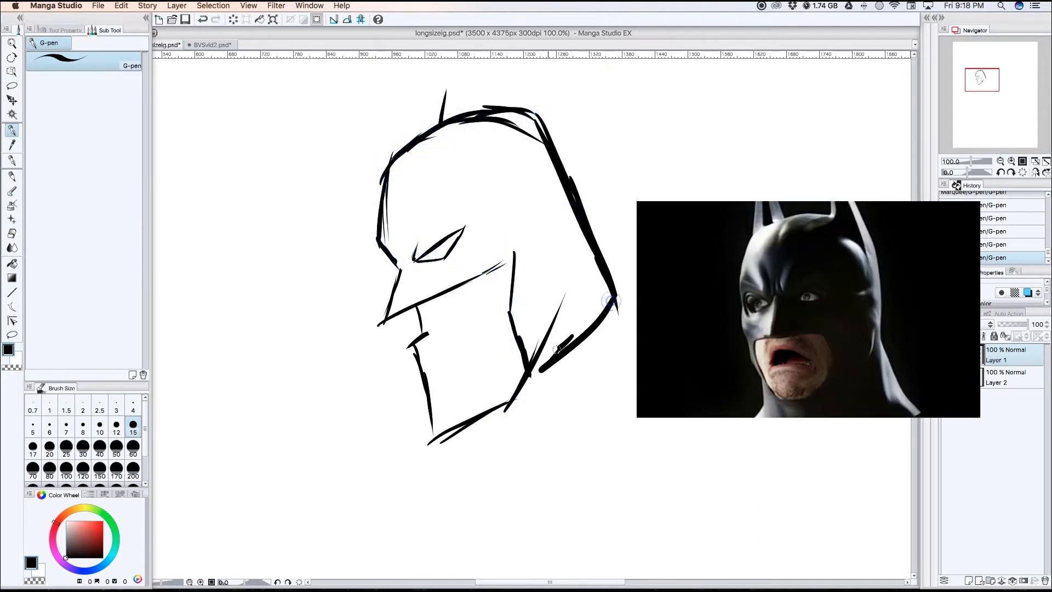
{"action": "left_click_drag", "start_coordinate": [572, 335], "coordinate": [512, 387]}
{"action": "left_click_drag", "start_coordinate": [467, 278], "coordinate": [520, 250]}
Step: Fill the cowl with black and draw the tall pointed near ear
{"action": "left_click", "coordinate": [12, 263]}
{"action": "left_click", "coordinate": [540, 213]}
{"action": "left_click", "coordinate": [522, 125]}
{"action": "left_click", "coordinate": [12, 160]}
{"action": "left_click_drag", "start_coordinate": [489, 107], "coordinate": [495, 69]}
{"action": "mouse_move", "coordinate": [496, 70]}
{"action": "left_mouse_down"}
{"action": "mouse_move", "coordinate": [437, 119]}
{"action": "mouse_move", "coordinate": [412, 112]}
{"action": "mouse_move", "coordinate": [513, 76]}
{"action": "mouse_move", "coordinate": [486, 94]}
{"action": "mouse_move", "coordinate": [494, 65]}
{"action": "left_mouse_up"}
Step: Clean up the sketch along the forehead edge and under the jaw with the Hard eraser
{"action": "left_click", "coordinate": [11, 247]}
{"action": "left_click", "coordinate": [12, 234]}
{"action": "left_click", "coordinate": [99, 103]}
{"action": "left_click", "coordinate": [102, 63]}
{"action": "left_click_drag", "start_coordinate": [380, 172], "coordinate": [405, 137]}
{"action": "mouse_move", "coordinate": [470, 425]}
{"action": "left_mouse_down"}
{"action": "mouse_move", "coordinate": [526, 390]}
{"action": "mouse_move", "coordinate": [505, 413]}
{"action": "left_mouse_up"}
Step: Rework the jaw and chin lines of the sketch with loose G-pen strokes
{"action": "left_click", "coordinate": [12, 131]}
{"action": "left_click_drag", "start_coordinate": [435, 443], "coordinate": [539, 371]}
{"action": "mouse_move", "coordinate": [539, 372]}
{"action": "left_mouse_down"}
{"action": "mouse_move", "coordinate": [449, 439]}
{"action": "mouse_move", "coordinate": [467, 427]}
{"action": "left_mouse_up"}
{"action": "left_click_drag", "start_coordinate": [407, 356], "coordinate": [433, 450]}
{"action": "left_click_drag", "start_coordinate": [463, 425], "coordinate": [426, 423]}
{"action": "left_click_drag", "start_coordinate": [513, 414], "coordinate": [581, 343]}
Step: Roughen the nose, forehead, crown, back of the cowl, lips and chin with loose overlapping G-pen strokes
{"action": "left_click_drag", "start_coordinate": [391, 264], "coordinate": [386, 318]}
{"action": "left_click_drag", "start_coordinate": [374, 245], "coordinate": [386, 180]}
{"action": "mouse_move", "coordinate": [399, 148]}
{"action": "left_mouse_down"}
{"action": "mouse_move", "coordinate": [445, 115]}
{"action": "mouse_move", "coordinate": [492, 110]}
{"action": "left_mouse_up"}
{"action": "left_click_drag", "start_coordinate": [559, 155], "coordinate": [594, 236]}
{"action": "left_click_drag", "start_coordinate": [414, 346], "coordinate": [460, 452]}
{"action": "left_click_drag", "start_coordinate": [419, 310], "coordinate": [425, 335]}
{"action": "left_click_drag", "start_coordinate": [457, 290], "coordinate": [383, 325]}
{"action": "left_click_drag", "start_coordinate": [395, 266], "coordinate": [383, 325]}
Step: Scribble loose strokes along the cowl's lower back edge and sketch the small far ear
{"action": "left_click_drag", "start_coordinate": [609, 307], "coordinate": [620, 329]}
{"action": "mouse_move", "coordinate": [600, 327]}
{"action": "left_mouse_down"}
{"action": "mouse_move", "coordinate": [593, 370]}
{"action": "mouse_move", "coordinate": [546, 378]}
{"action": "left_mouse_up"}
{"action": "left_click_drag", "start_coordinate": [549, 382], "coordinate": [534, 399]}
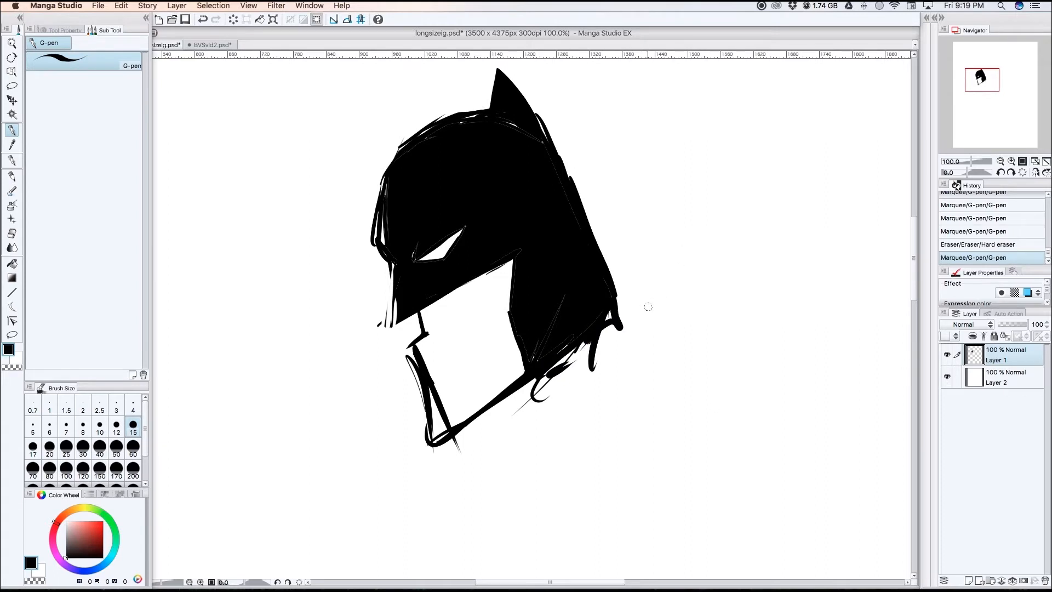
{"action": "mouse_move", "coordinate": [448, 118]}
{"action": "left_mouse_down"}
{"action": "mouse_move", "coordinate": [465, 100]}
{"action": "mouse_move", "coordinate": [458, 86]}
{"action": "left_mouse_up"}
{"action": "left_click_drag", "start_coordinate": [596, 363], "coordinate": [612, 277]}
Step: Add a new raster layer above the sketch layer and make it the active layer
{"action": "left_click", "coordinate": [967, 581]}
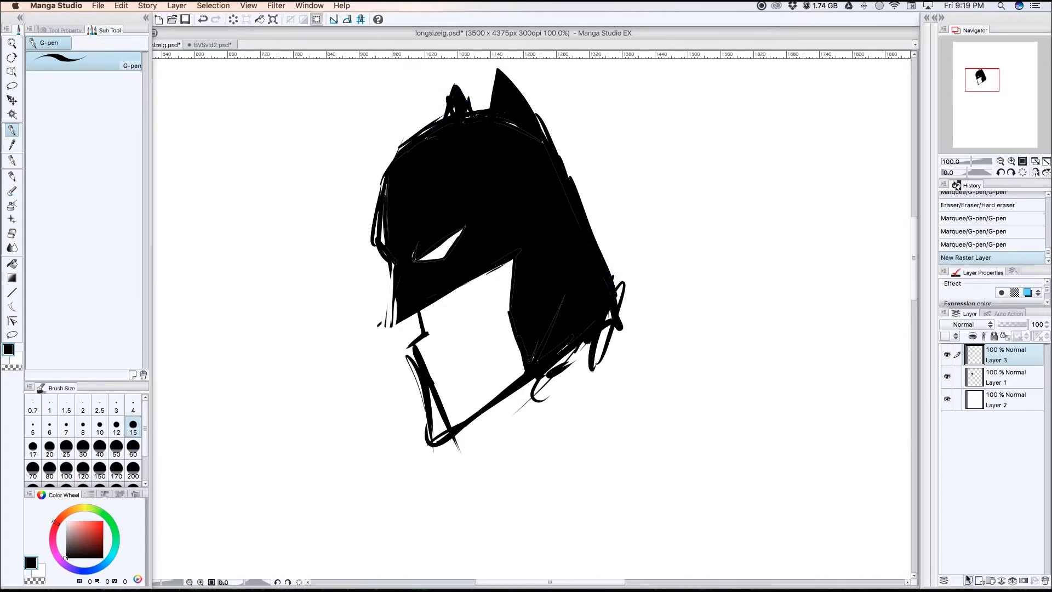
{"action": "left_click", "coordinate": [1005, 377]}
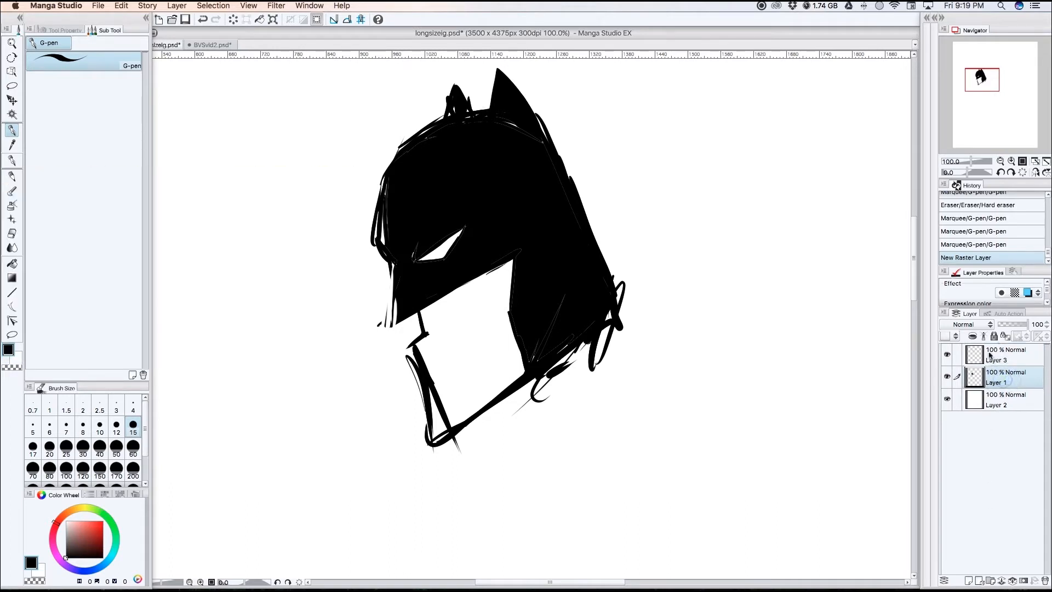
{"action": "left_click", "coordinate": [1005, 350]}
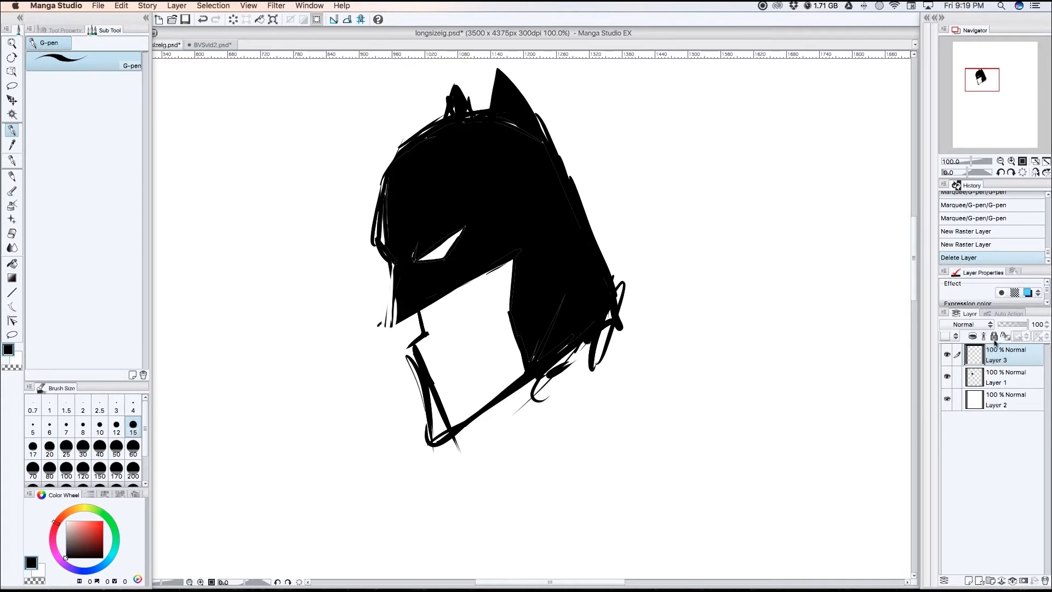
Step: Apply the blue layer color to sketch Layer 1 and lower its opacity to 58%
{"action": "left_click", "coordinate": [990, 378]}
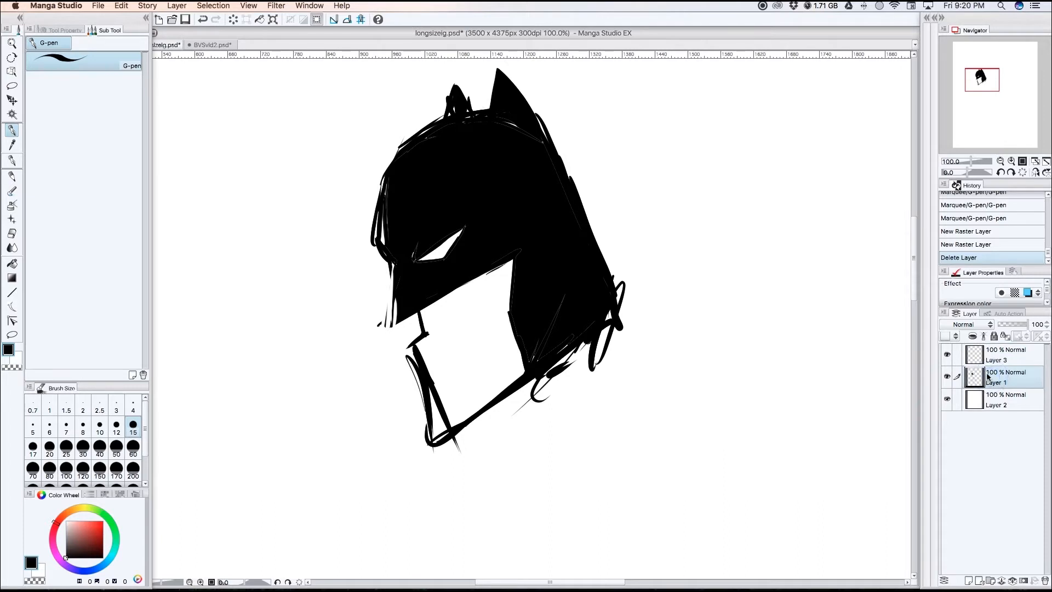
{"action": "left_click", "coordinate": [1028, 294]}
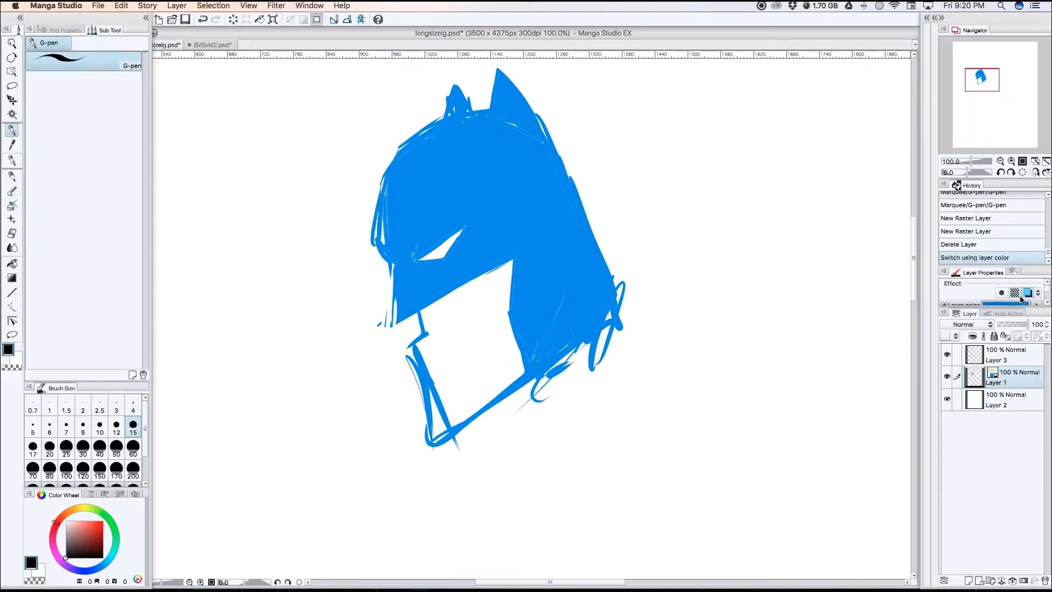
{"action": "mouse_move", "coordinate": [1017, 326]}
{"action": "left_mouse_down"}
{"action": "mouse_move", "coordinate": [1007, 326]}
{"action": "mouse_move", "coordinate": [1016, 329]}
{"action": "left_mouse_up"}
Step: On Layer 3, reduce the G-pen to size 7 and ink the nose and the mask's lower edge over the blue sketch
{"action": "left_click", "coordinate": [998, 358]}
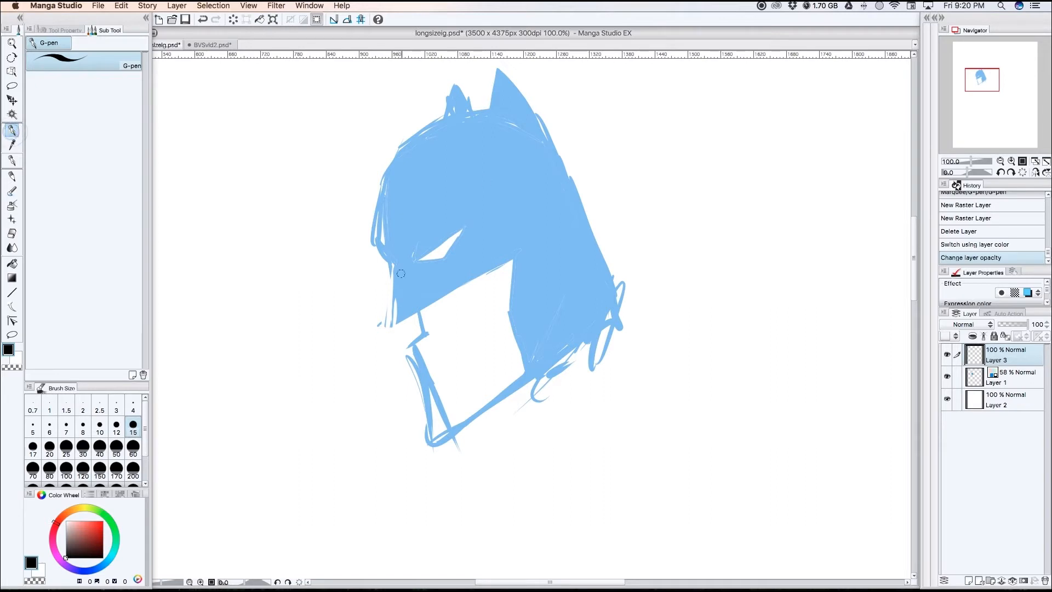
{"action": "key", "text": "bracketleft"}
{"action": "key", "text": "bracketleft"}
{"action": "key", "text": "bracketleft"}
{"action": "key", "text": "bracketleft"}
{"action": "mouse_move", "coordinate": [392, 266]}
{"action": "left_mouse_down"}
{"action": "mouse_move", "coordinate": [395, 325]}
{"action": "mouse_move", "coordinate": [415, 314]}
{"action": "left_mouse_up"}
{"action": "left_click_drag", "start_coordinate": [394, 327], "coordinate": [513, 258]}
{"action": "left_click_drag", "start_coordinate": [440, 295], "coordinate": [515, 255]}
Step: Ink the cheek opening, mouth, jaw, eye, ears and remaining cowl outline over the blue sketch
{"action": "mouse_move", "coordinate": [510, 304]}
{"action": "left_mouse_down"}
{"action": "mouse_move", "coordinate": [513, 256]}
{"action": "mouse_move", "coordinate": [505, 307]}
{"action": "mouse_move", "coordinate": [524, 377]}
{"action": "left_mouse_up"}
{"action": "mouse_move", "coordinate": [416, 313]}
{"action": "left_mouse_down"}
{"action": "mouse_move", "coordinate": [422, 333]}
{"action": "mouse_move", "coordinate": [408, 346]}
{"action": "mouse_move", "coordinate": [453, 432]}
{"action": "mouse_move", "coordinate": [524, 377]}
{"action": "left_mouse_up"}
{"action": "mouse_move", "coordinate": [395, 262]}
{"action": "left_mouse_down"}
{"action": "mouse_move", "coordinate": [376, 253]}
{"action": "mouse_move", "coordinate": [381, 200]}
{"action": "mouse_move", "coordinate": [436, 122]}
{"action": "mouse_move", "coordinate": [491, 108]}
{"action": "mouse_move", "coordinate": [499, 68]}
{"action": "mouse_move", "coordinate": [577, 194]}
{"action": "mouse_move", "coordinate": [614, 298]}
{"action": "mouse_move", "coordinate": [438, 244]}
{"action": "mouse_move", "coordinate": [454, 239]}
{"action": "mouse_move", "coordinate": [415, 263]}
{"action": "left_mouse_up"}
{"action": "left_click_drag", "start_coordinate": [414, 339], "coordinate": [436, 323]}
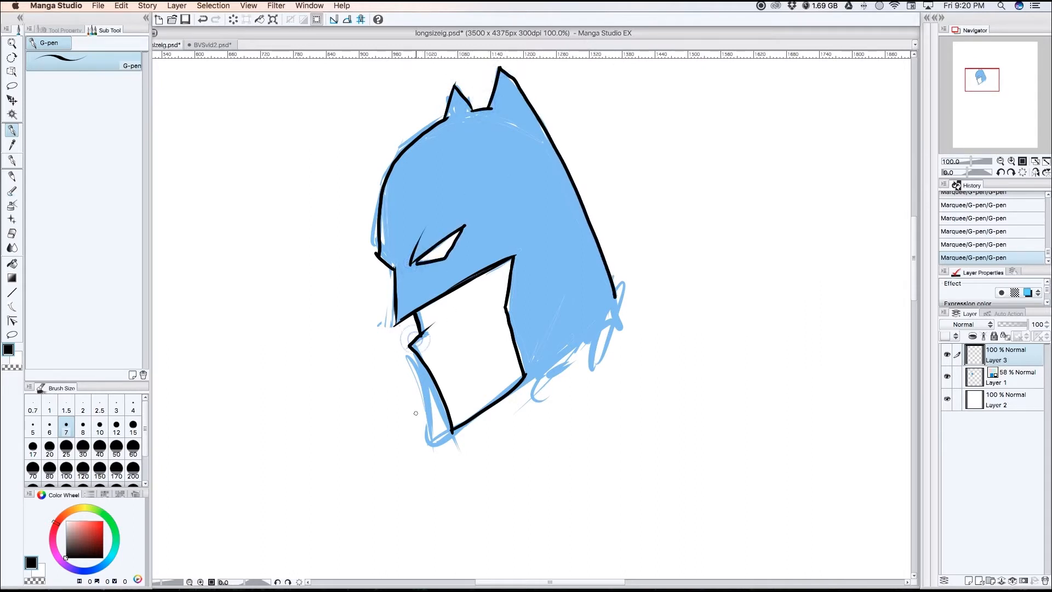
Step: Ink the cowl's lower back edge and a curved shadow boundary from the forehead past the eye to the mask edge
{"action": "left_click_drag", "start_coordinate": [612, 298], "coordinate": [500, 403]}
{"action": "mouse_move", "coordinate": [386, 183]}
{"action": "left_mouse_down"}
{"action": "mouse_move", "coordinate": [459, 188]}
{"action": "mouse_move", "coordinate": [466, 225]}
{"action": "left_mouse_up"}
{"action": "left_click_drag", "start_coordinate": [466, 226], "coordinate": [486, 261]}
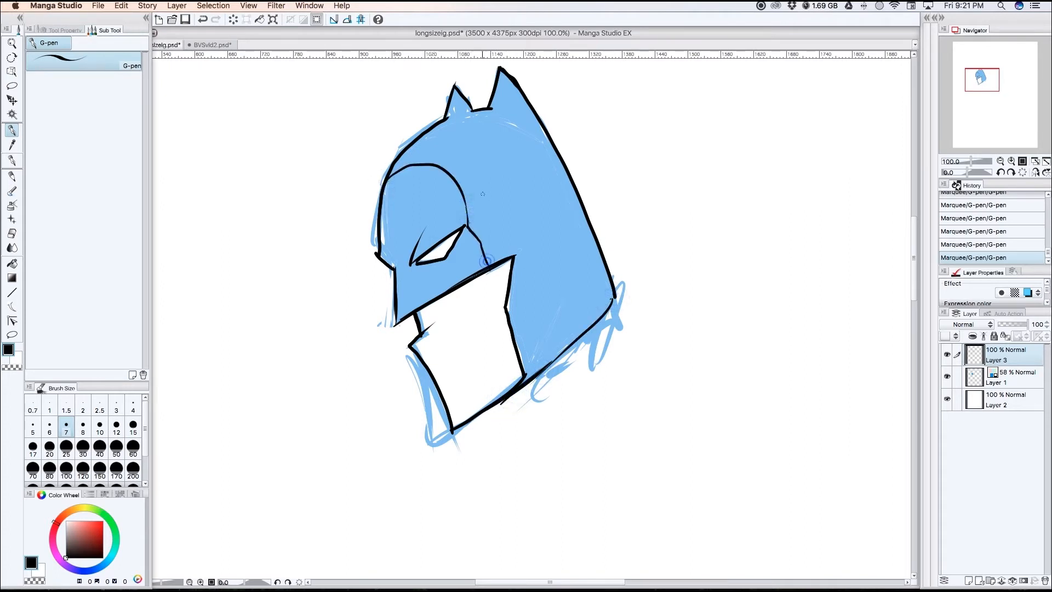
Step: Hide the blue sketch layer and fill the back of the cowl with black on the ink layer
{"action": "left_click", "coordinate": [946, 376]}
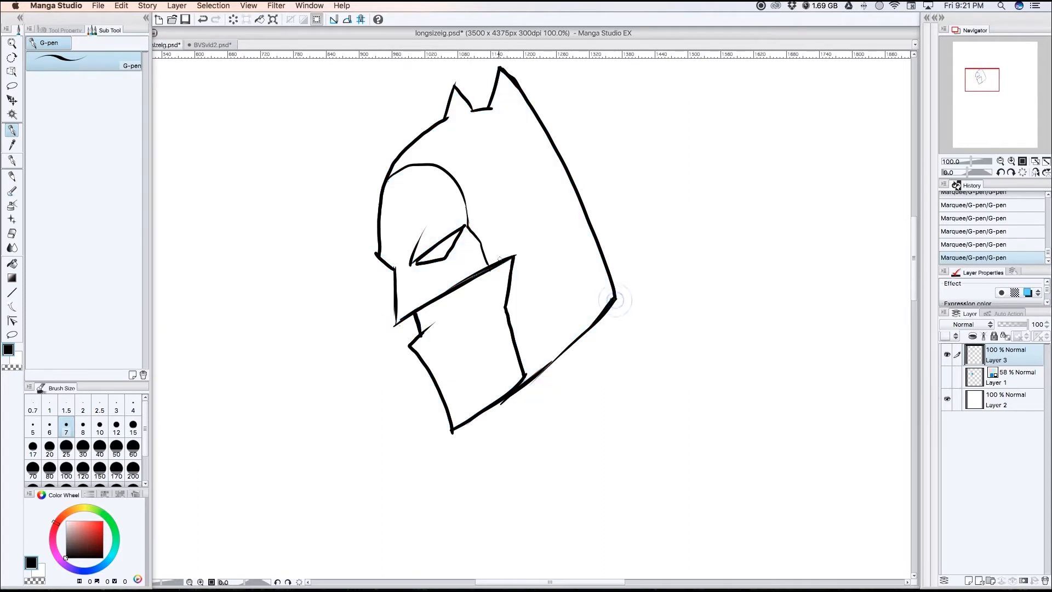
{"action": "left_click", "coordinate": [12, 247]}
{"action": "left_click", "coordinate": [13, 263]}
{"action": "left_click", "coordinate": [504, 198]}
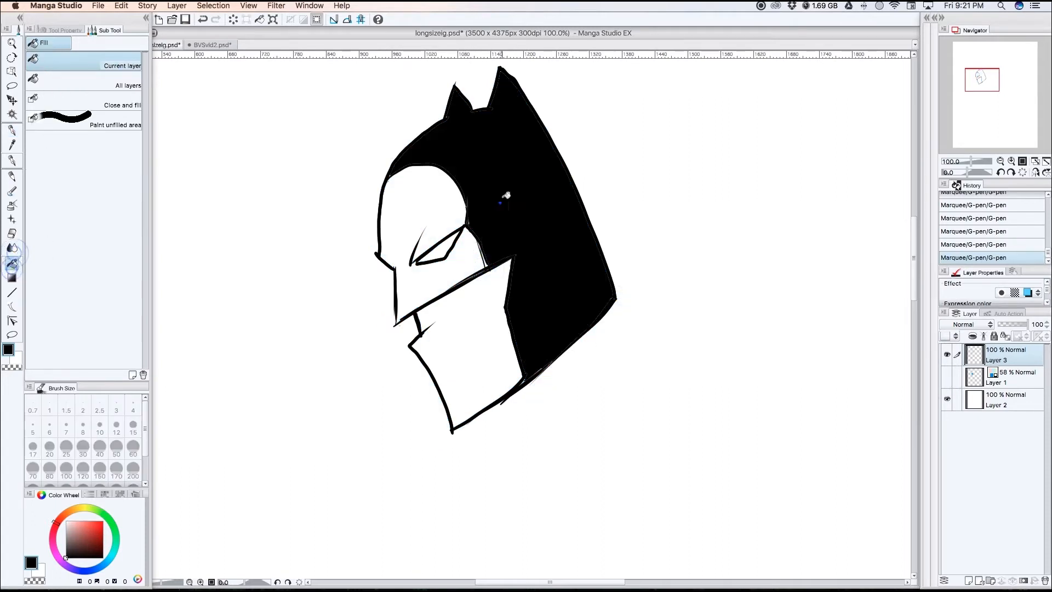
Step: Toggle the blue sketch layer's visibility to compare it with the inks, leaving it hidden
{"action": "left_click", "coordinate": [946, 375]}
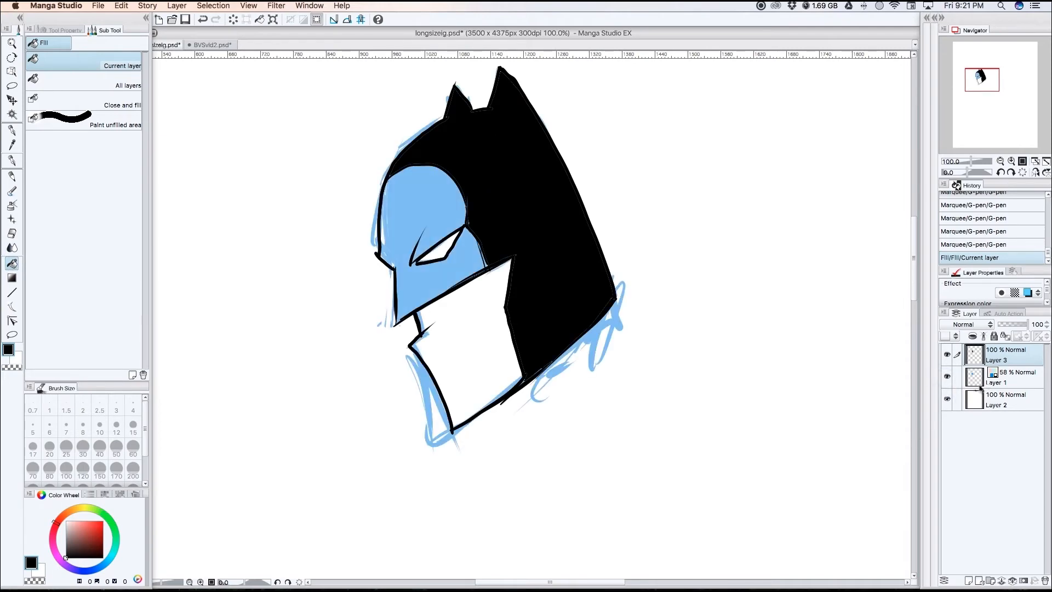
{"action": "left_click", "coordinate": [946, 376]}
{"action": "left_click", "coordinate": [947, 376]}
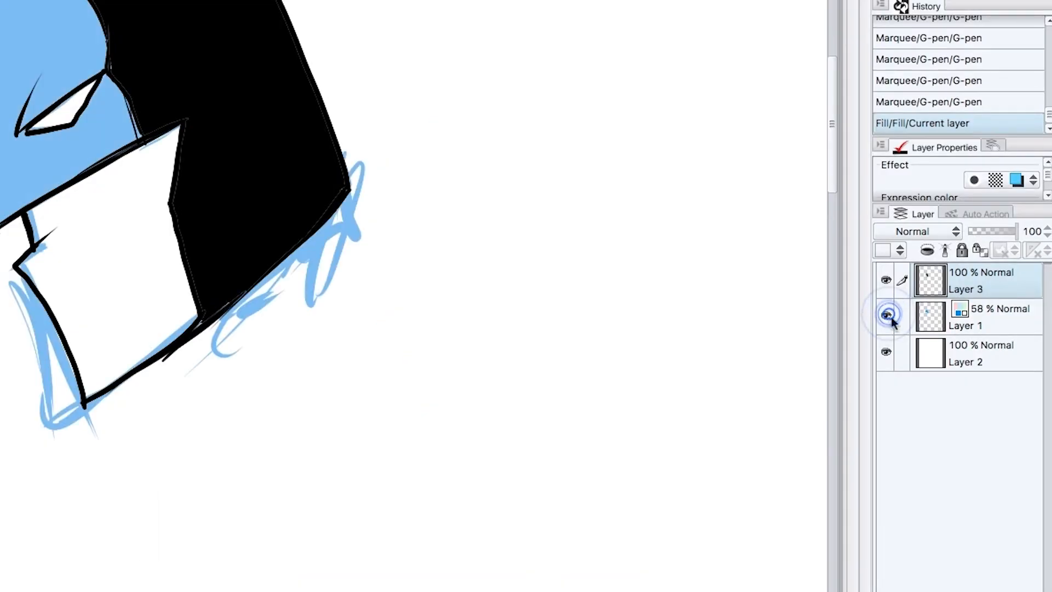
{"action": "left_click", "coordinate": [947, 375]}
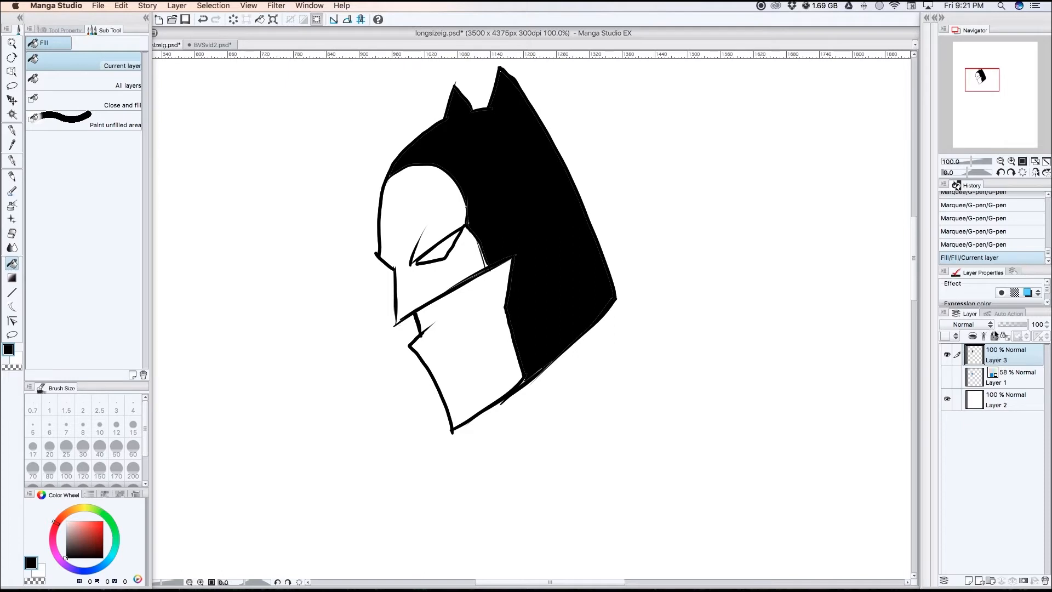
Step: Switch the layer color of ink Layer 3 on and off several times, leaving it off
{"action": "left_click", "coordinate": [1027, 292]}
{"action": "left_click", "coordinate": [1028, 293]}
{"action": "left_click", "coordinate": [1029, 292]}
{"action": "left_click", "coordinate": [1028, 292]}
{"action": "left_click", "coordinate": [1029, 292]}
{"action": "left_click", "coordinate": [1029, 292]}
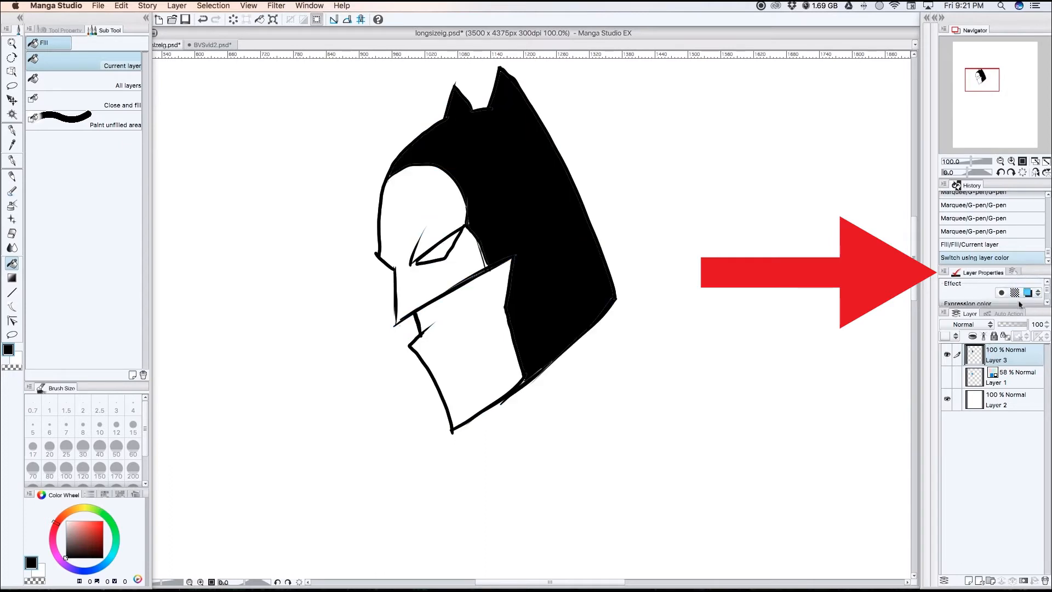
Step: Check the Layer Properties palette's window option, turn on the layer color for Layer 3, and enlarge the palette
{"action": "left_click", "coordinate": [309, 7]}
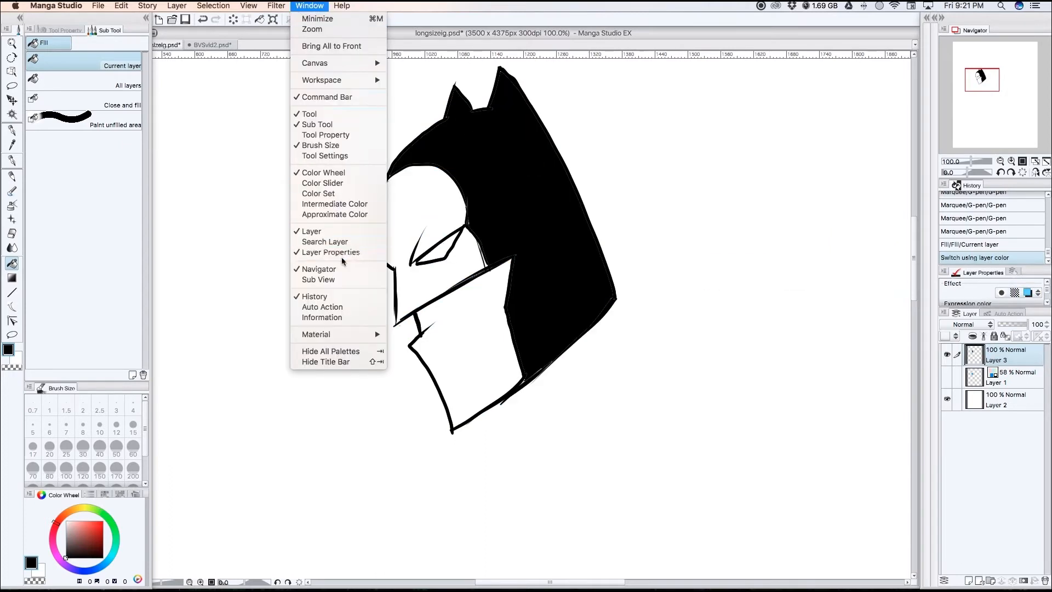
{"action": "left_click", "coordinate": [1032, 304]}
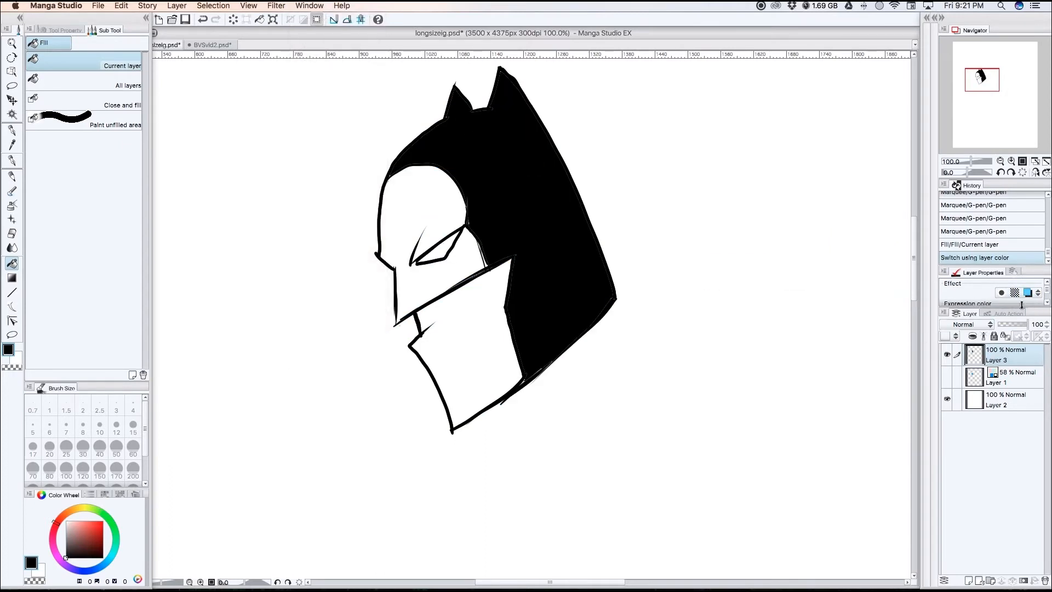
{"action": "scroll", "coordinate": [1043, 299], "scroll_direction": "down", "scroll_amount": 2}
{"action": "scroll", "coordinate": [1043, 296], "scroll_direction": "up", "scroll_amount": 2}
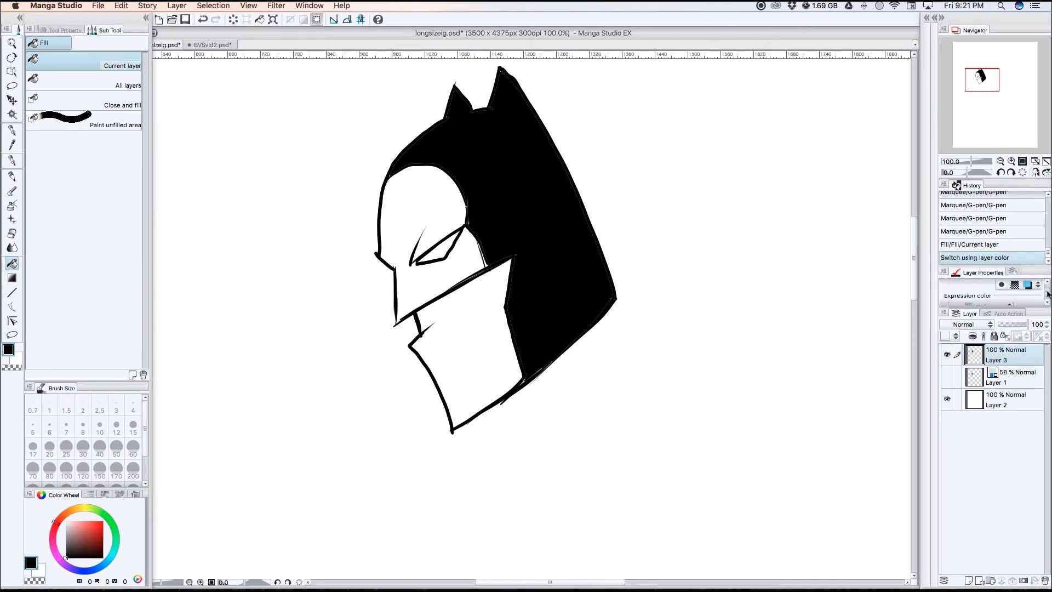
{"action": "left_click", "coordinate": [1026, 284]}
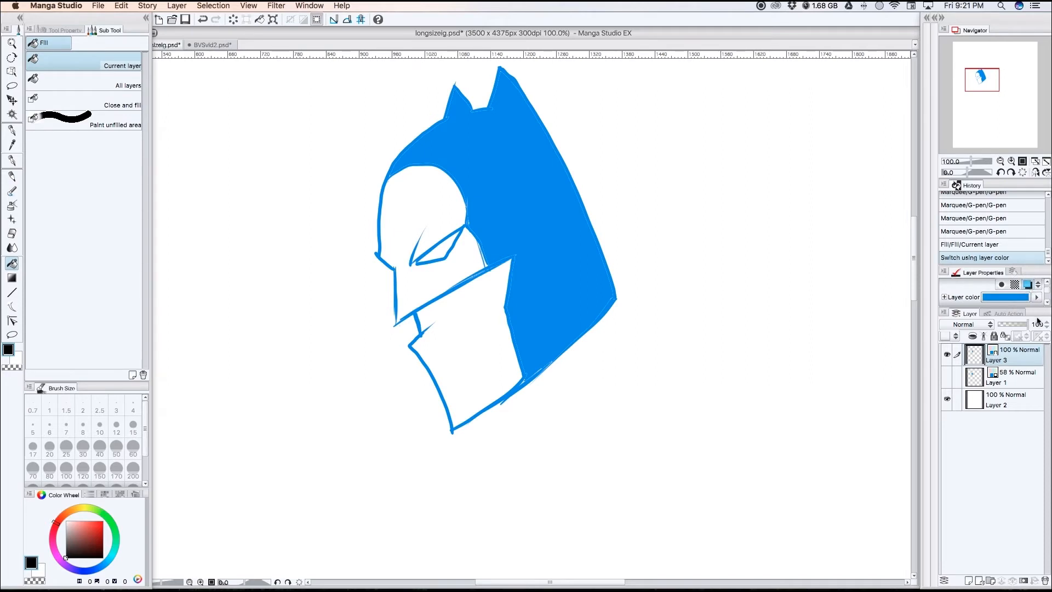
{"action": "left_click_drag", "start_coordinate": [1035, 308], "coordinate": [1021, 345]}
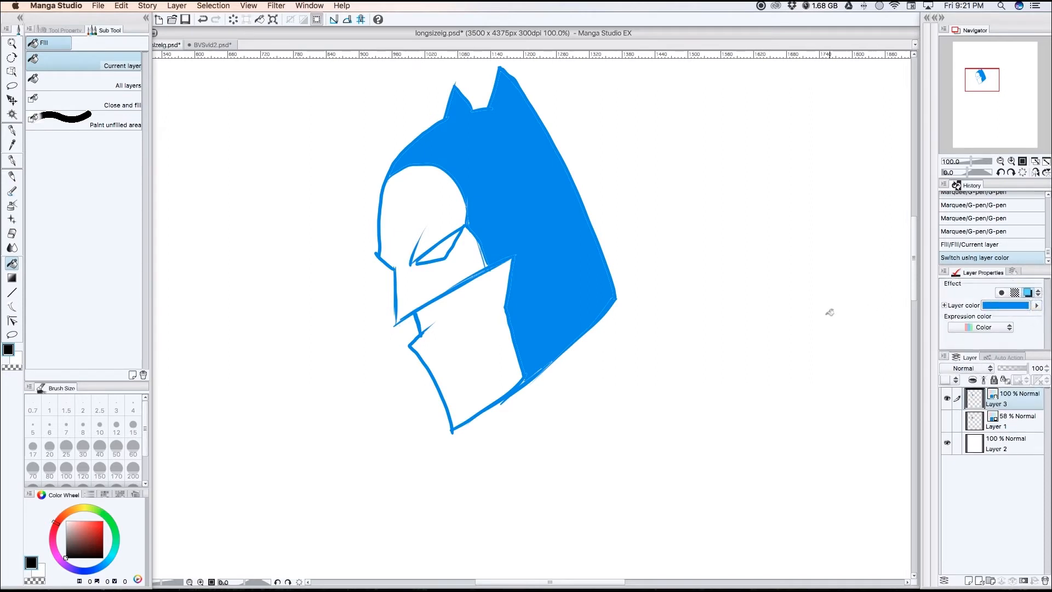
Step: Change Layer 3's layer color to red, and show and select the blue sketch layer
{"action": "left_click", "coordinate": [101, 527]}
{"action": "left_click", "coordinate": [1006, 305]}
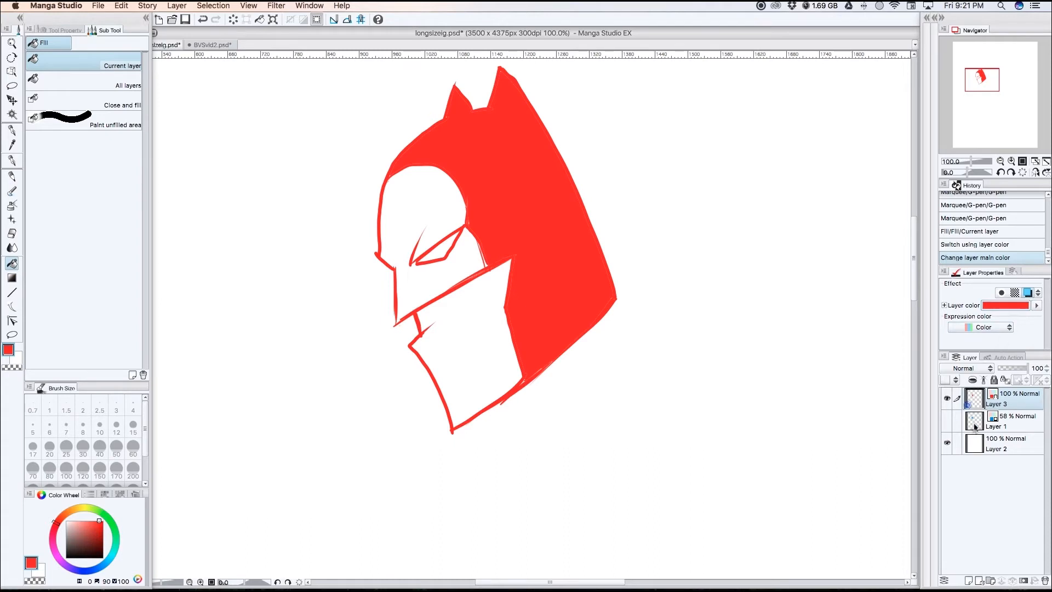
{"action": "left_click", "coordinate": [947, 420]}
{"action": "left_click", "coordinate": [1013, 420]}
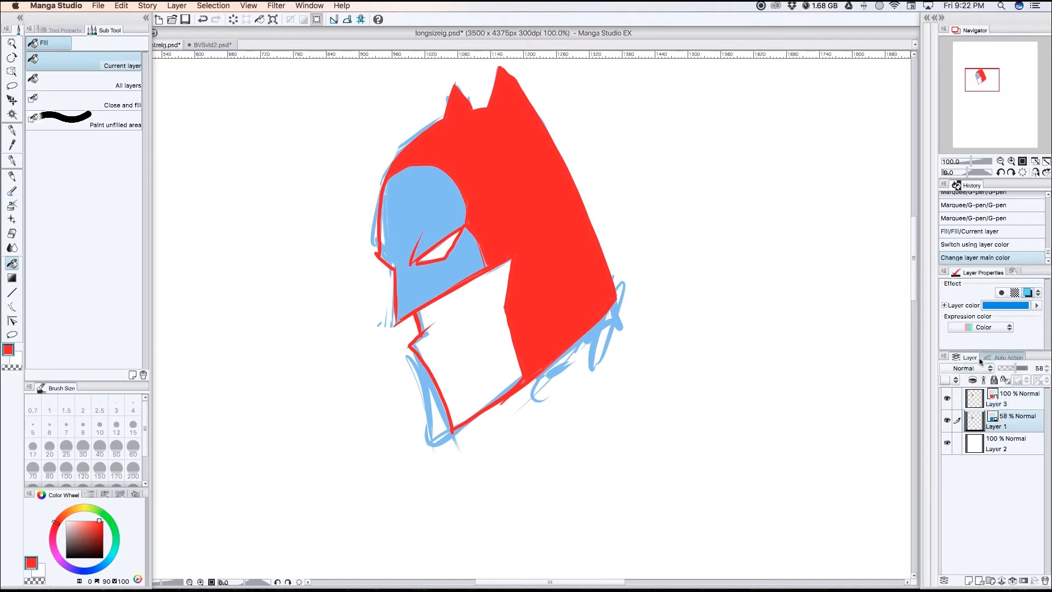
Step: Step back in the history to the cowl fill, undoing the layer color changes, and hide the sketch layer
{"action": "left_click", "coordinate": [986, 245]}
{"action": "left_click", "coordinate": [986, 231]}
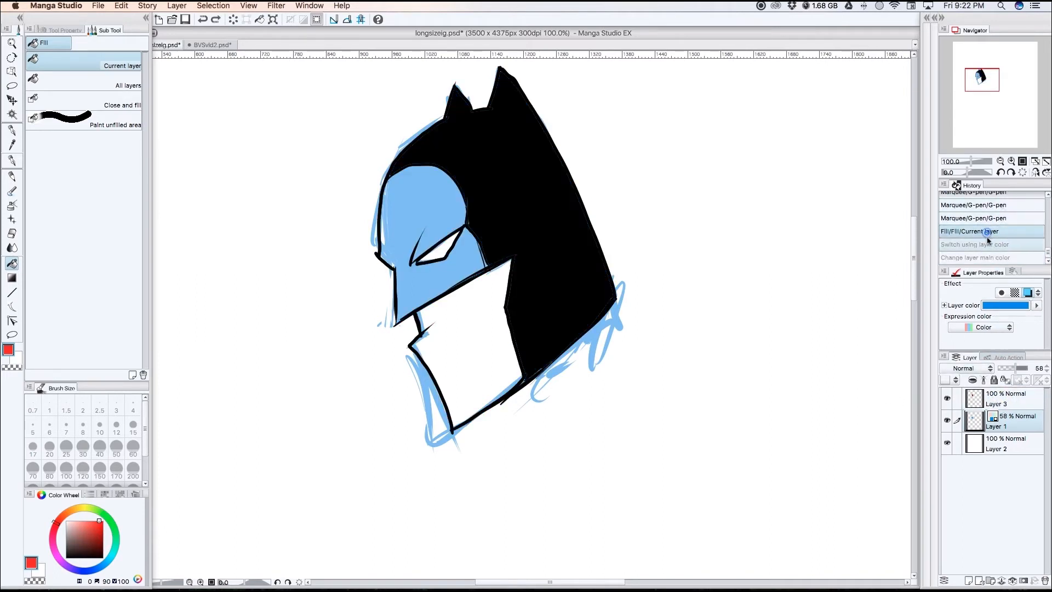
{"action": "left_click", "coordinate": [947, 420]}
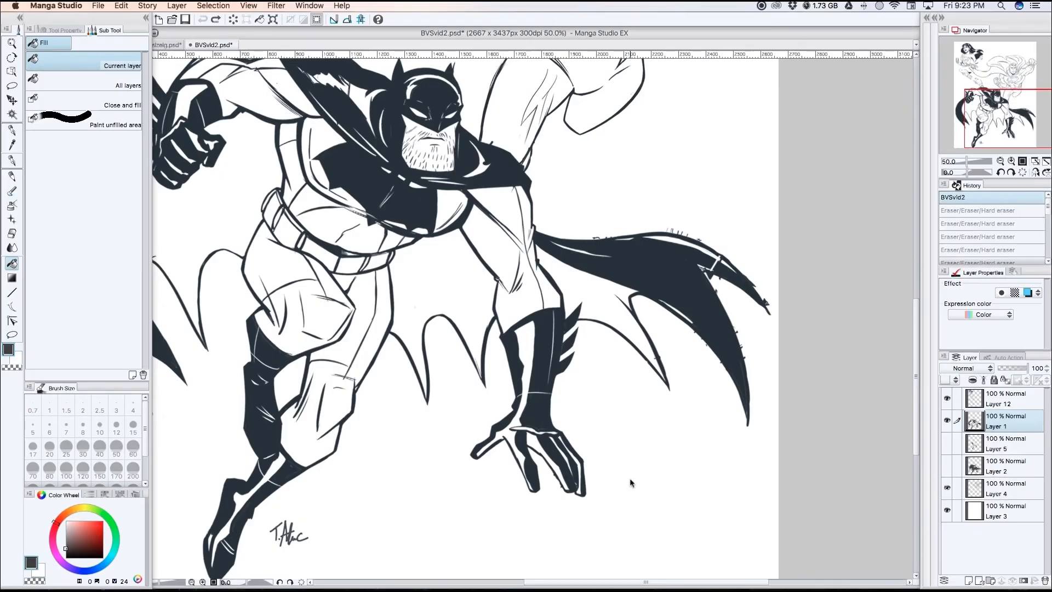
Step: Lasso a small area across the planted glove's wrist in BVSvid2.psd, and collapse and reopen the tool palettes
{"action": "key", "text": "m"}
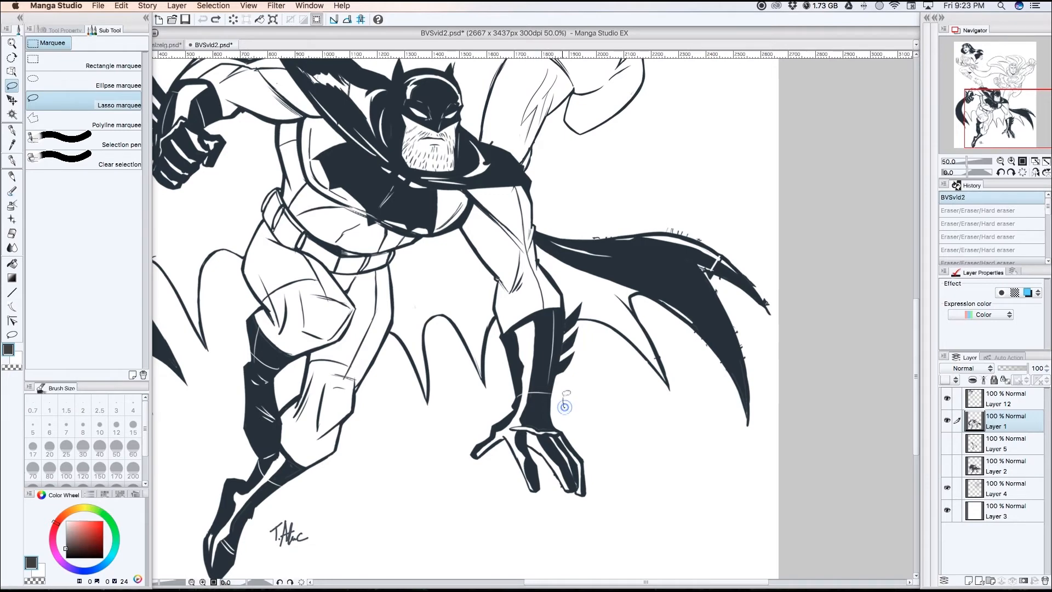
{"action": "left_click_drag", "start_coordinate": [564, 407], "coordinate": [562, 405]}
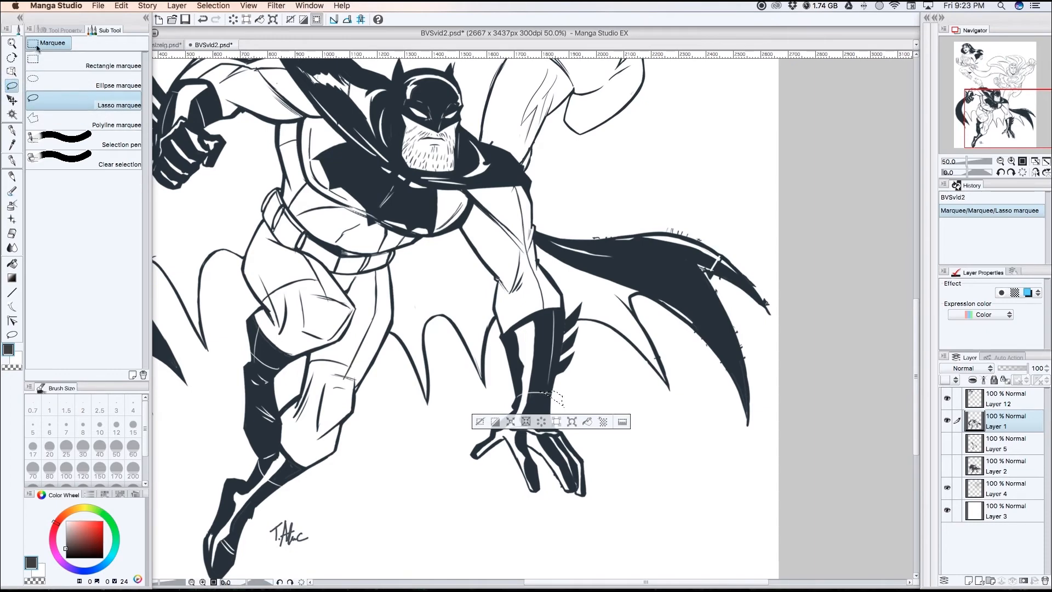
{"action": "left_click", "coordinate": [146, 18]}
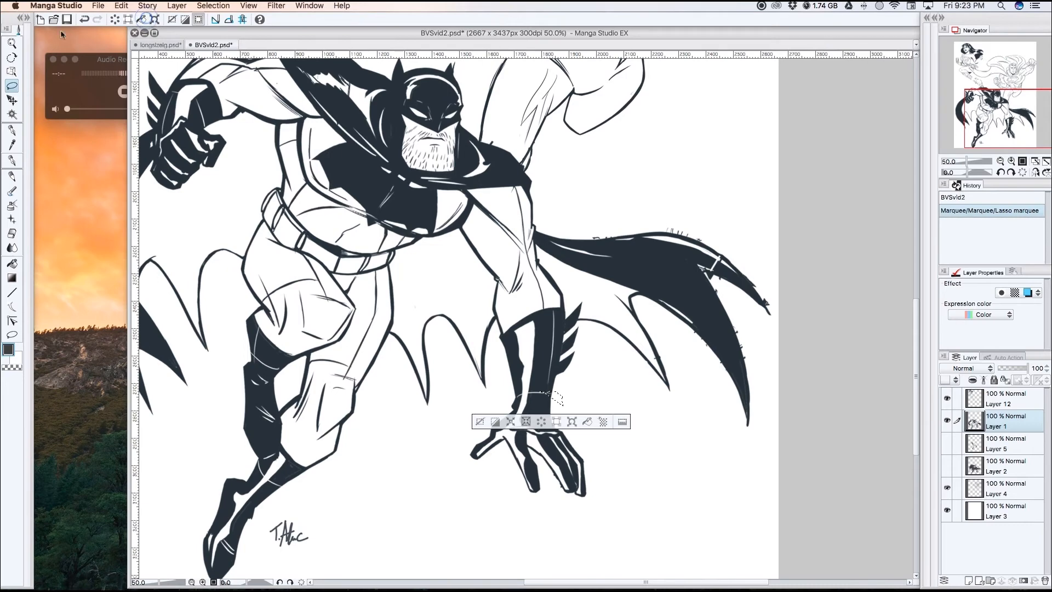
{"action": "left_click", "coordinate": [22, 18]}
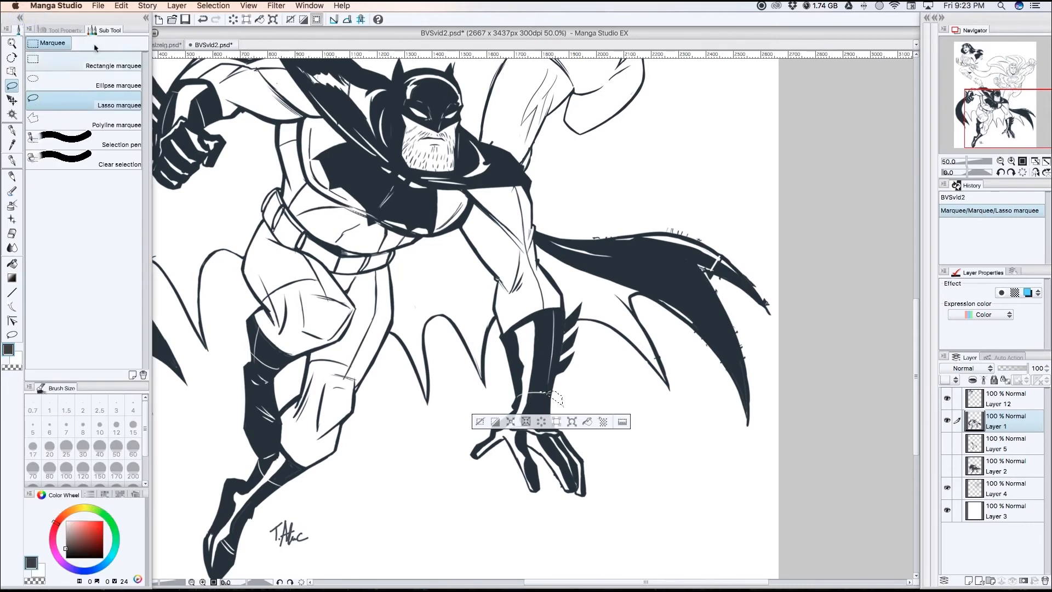
Step: Replace the wrist selection with a Lasso marquee selection of the area beside the planted glove's fins
{"action": "left_click", "coordinate": [89, 82]}
{"action": "left_click", "coordinate": [113, 103]}
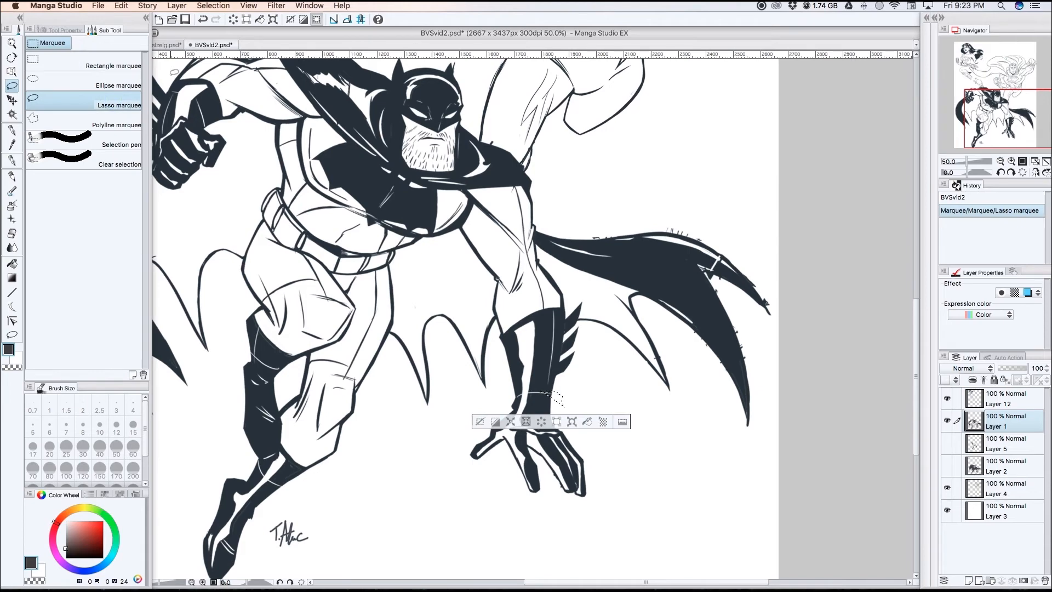
{"action": "left_click", "coordinate": [569, 396]}
{"action": "mouse_move", "coordinate": [564, 390]}
{"action": "left_mouse_down"}
{"action": "mouse_move", "coordinate": [584, 347]}
{"action": "mouse_move", "coordinate": [566, 354]}
{"action": "mouse_move", "coordinate": [584, 339]}
{"action": "mouse_move", "coordinate": [582, 320]}
{"action": "mouse_move", "coordinate": [572, 329]}
{"action": "mouse_move", "coordinate": [591, 298]}
{"action": "mouse_move", "coordinate": [610, 321]}
{"action": "mouse_move", "coordinate": [603, 373]}
{"action": "mouse_move", "coordinate": [577, 375]}
{"action": "left_mouse_up"}
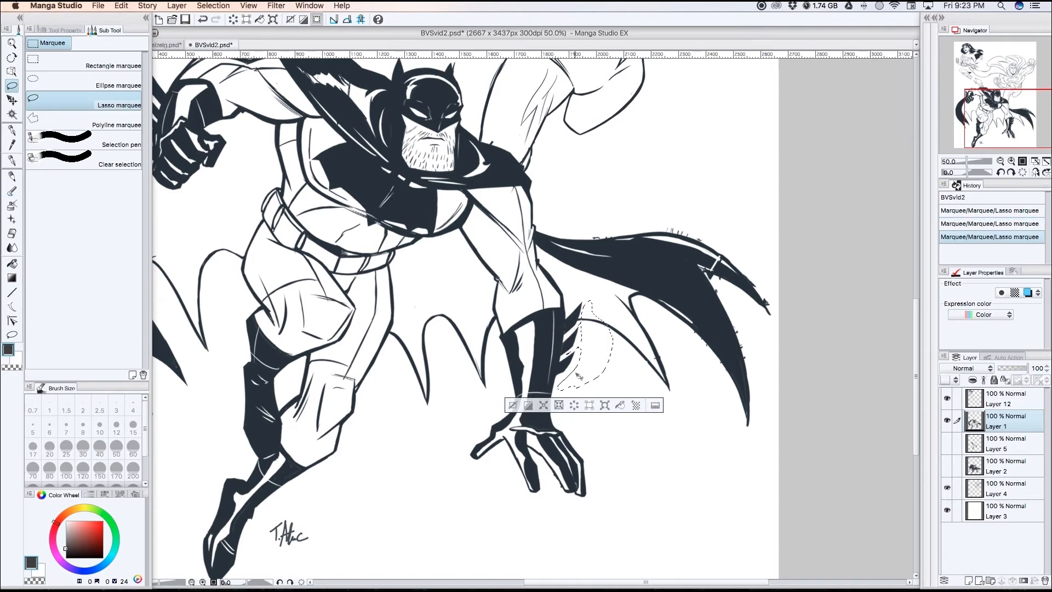
Step: Replace the selection beside the glove's fins with a Lasso marquee selection around the whole planted hand
{"action": "key", "text": "super+d"}
{"action": "left_click", "coordinate": [589, 291]}
{"action": "mouse_move", "coordinate": [509, 398]}
{"action": "left_mouse_down"}
{"action": "mouse_move", "coordinate": [458, 435]}
{"action": "mouse_move", "coordinate": [472, 487]}
{"action": "mouse_move", "coordinate": [544, 514]}
{"action": "mouse_move", "coordinate": [618, 463]}
{"action": "mouse_move", "coordinate": [574, 422]}
{"action": "mouse_move", "coordinate": [569, 393]}
{"action": "mouse_move", "coordinate": [471, 410]}
{"action": "left_mouse_up"}
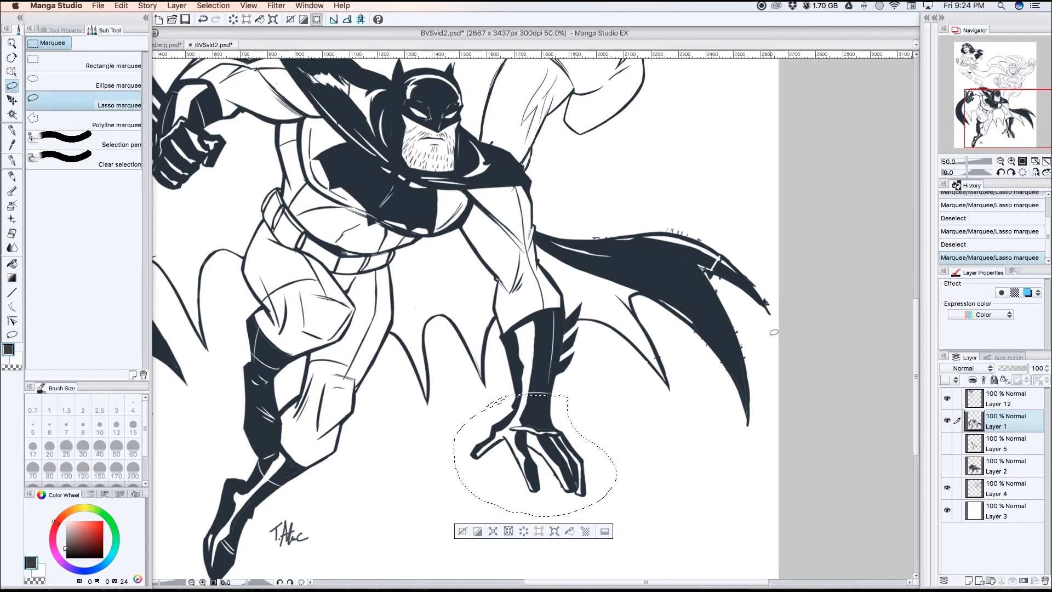
Step: Move the selected hand down and away from the wrist with the Move layer tool, and deselect it
{"action": "left_click", "coordinate": [12, 100]}
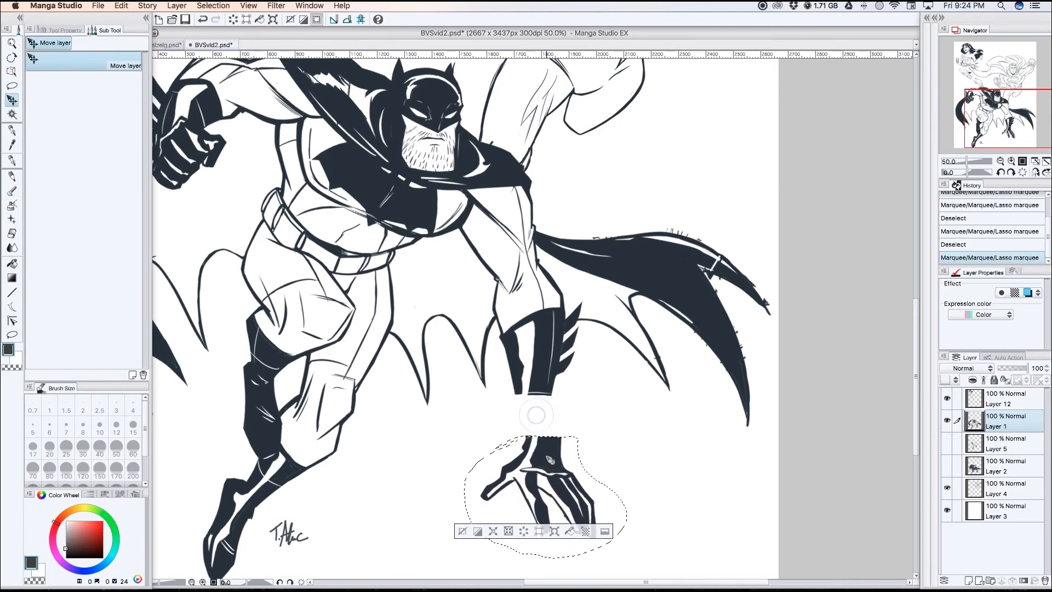
{"action": "left_click_drag", "start_coordinate": [550, 459], "coordinate": [587, 496]}
{"action": "key", "text": "super+d"}
Step: Step back through the history to the lasso selection around the hand, undoing its move and the deselection
{"action": "key", "text": "super+z"}
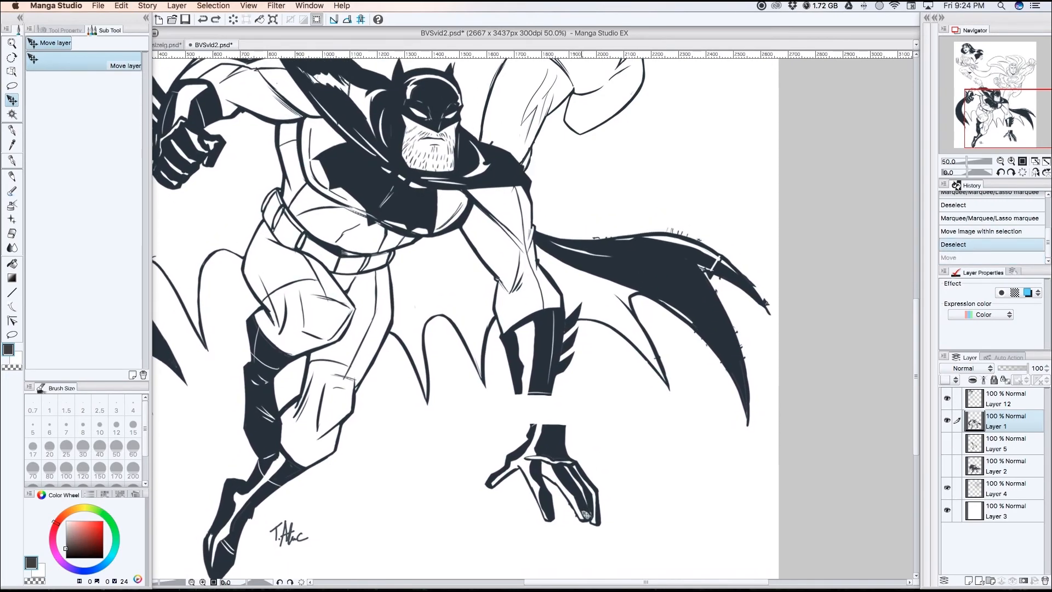
{"action": "left_click", "coordinate": [975, 231]}
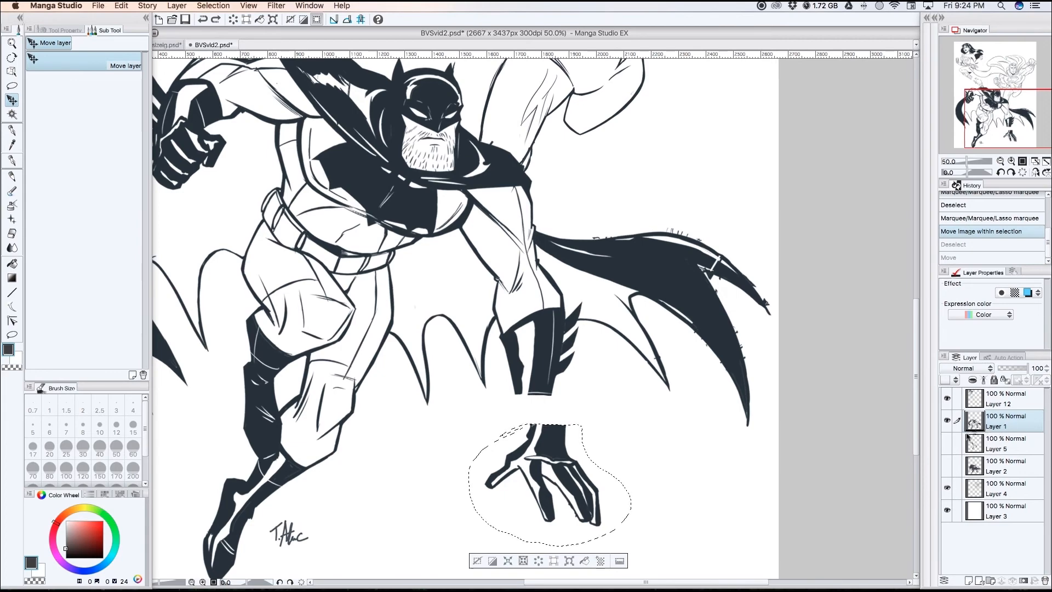
{"action": "left_click", "coordinate": [970, 226]}
{"action": "left_click", "coordinate": [968, 207]}
{"action": "left_click", "coordinate": [975, 221]}
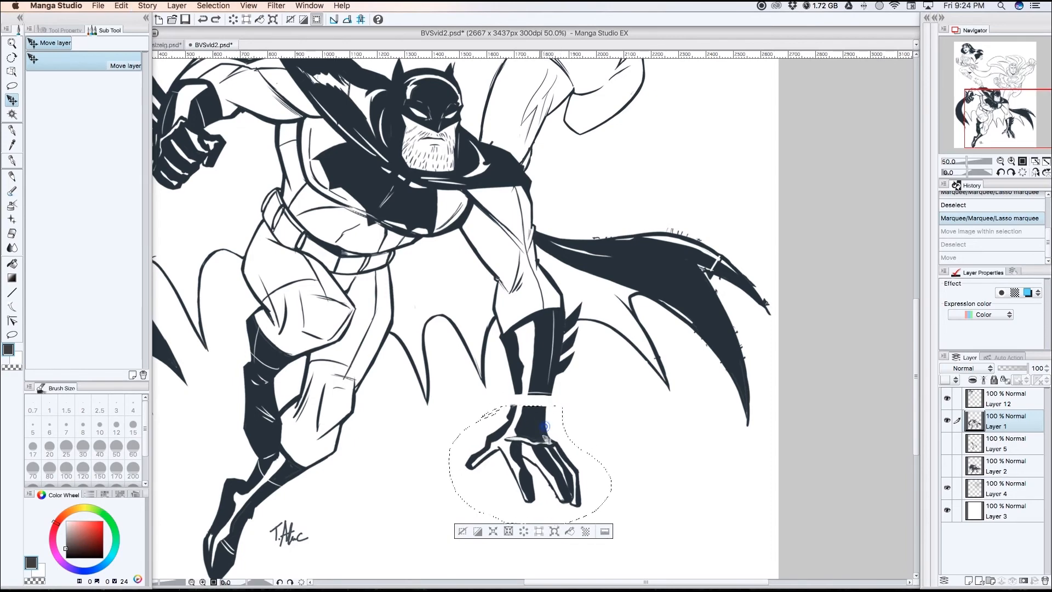
Step: Shift the selected hand slightly below the wrist, then copy it, clear it from Layer 1 and paste it onto its own layer
{"action": "left_click_drag", "start_coordinate": [548, 425], "coordinate": [549, 433]}
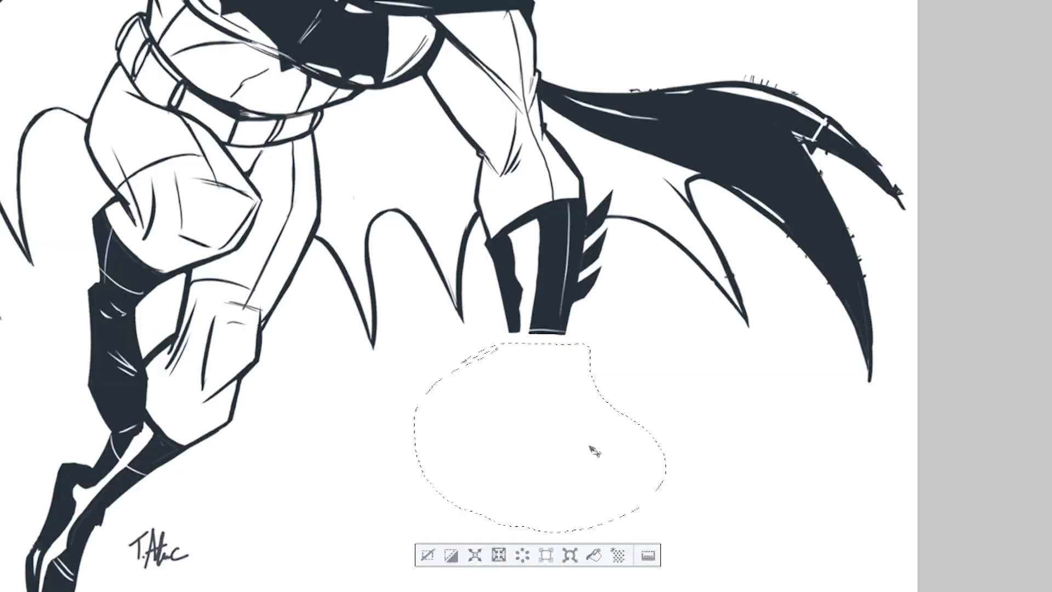
{"action": "key", "text": "super+c"}
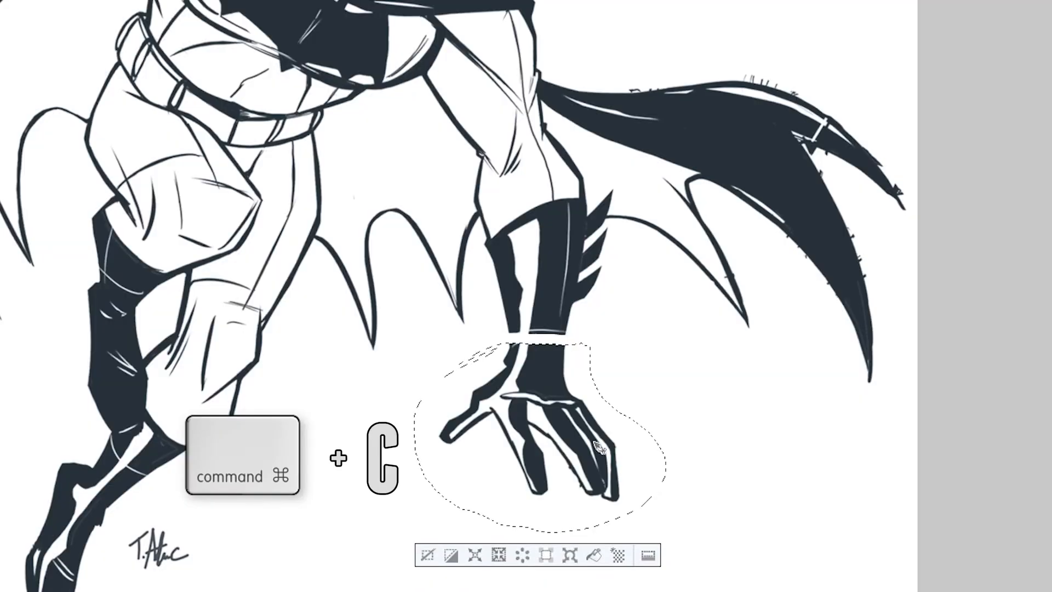
{"action": "key", "text": "super+v"}
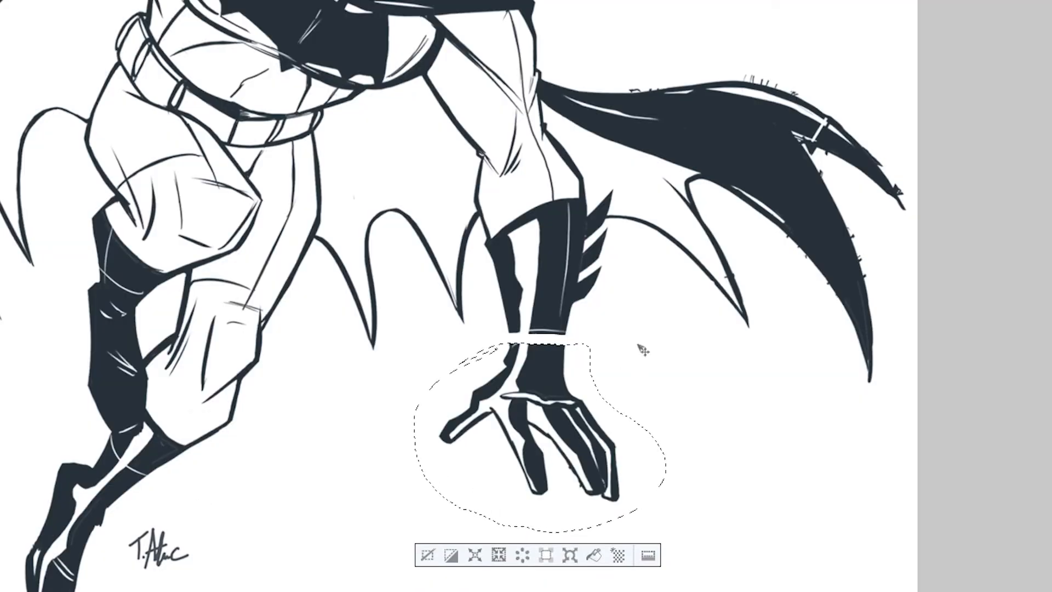
{"action": "mouse_move", "coordinate": [537, 389]}
{"action": "left_mouse_down"}
{"action": "mouse_move", "coordinate": [543, 376]}
{"action": "mouse_move", "coordinate": [542, 401]}
{"action": "left_mouse_up"}
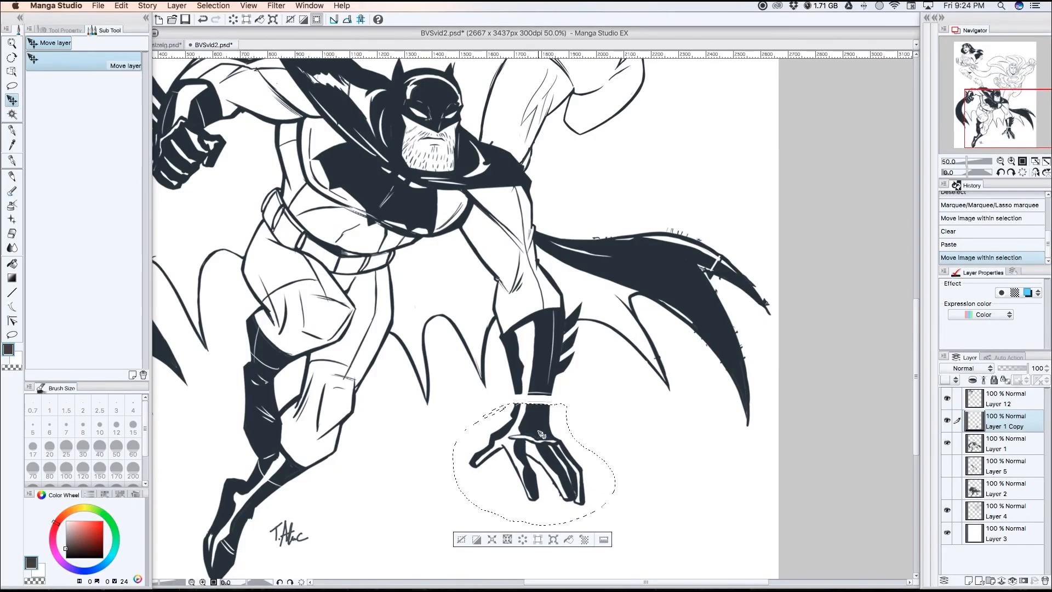
Step: Deselect, toggle the pasted hand layer off and on, and move the hand back up to meet the wrist
{"action": "key", "text": "super+d"}
{"action": "left_click", "coordinate": [947, 420]}
{"action": "left_click", "coordinate": [946, 420]}
{"action": "left_click_drag", "start_coordinate": [553, 445], "coordinate": [557, 450]}
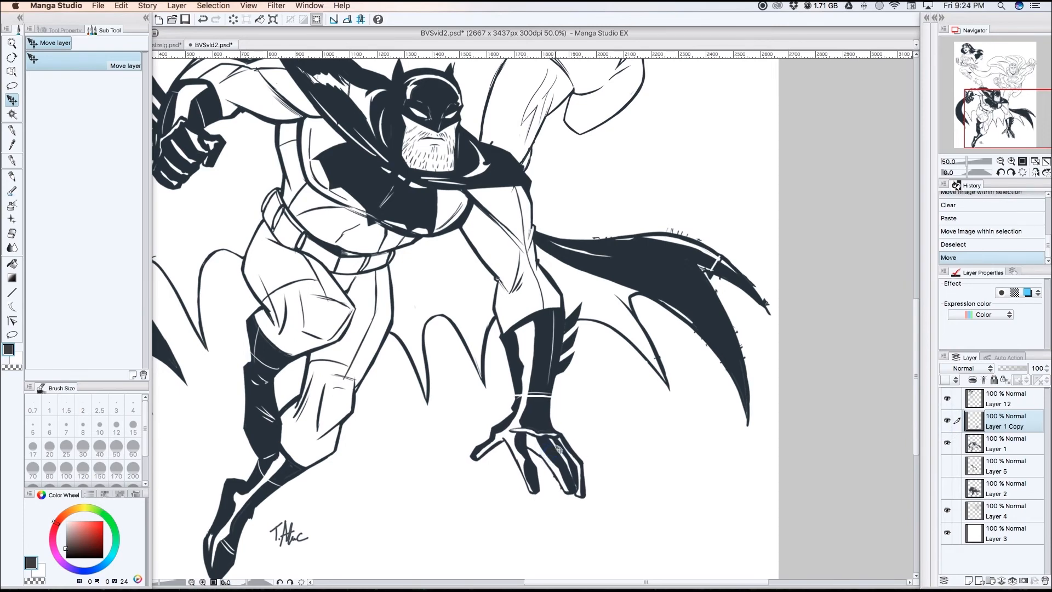
Step: Start a Scale/Rotate transform on the pasted hand, resize it slightly and move it just below the wrist
{"action": "key", "text": "super+t"}
{"action": "left_click_drag", "start_coordinate": [587, 499], "coordinate": [586, 498]}
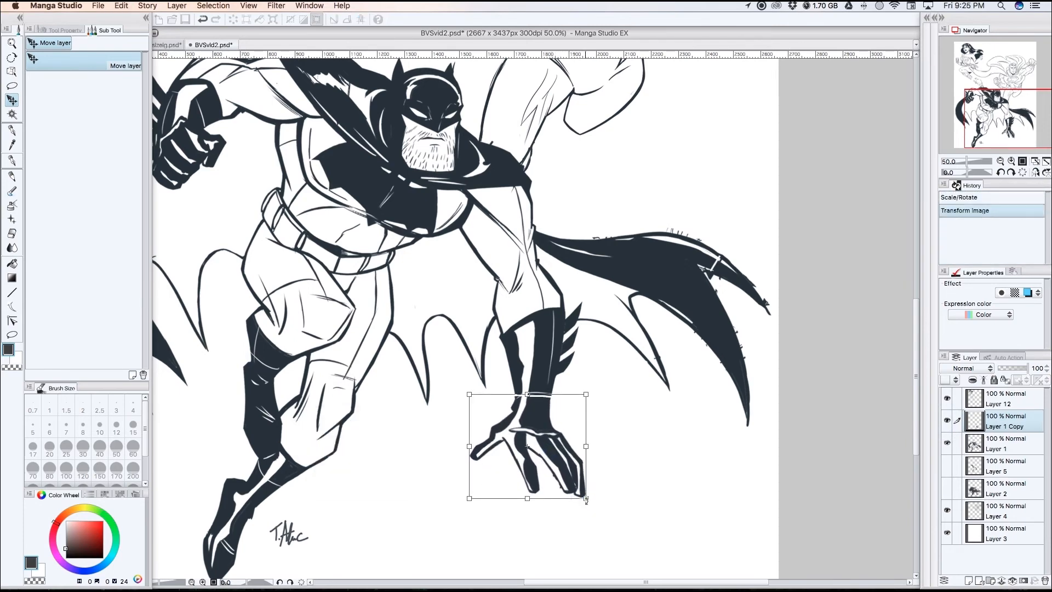
{"action": "mouse_move", "coordinate": [586, 499]}
{"action": "left_mouse_down"}
{"action": "mouse_move", "coordinate": [572, 484]}
{"action": "mouse_move", "coordinate": [576, 509]}
{"action": "mouse_move", "coordinate": [537, 521]}
{"action": "mouse_move", "coordinate": [575, 518]}
{"action": "mouse_move", "coordinate": [609, 491]}
{"action": "mouse_move", "coordinate": [575, 460]}
{"action": "mouse_move", "coordinate": [577, 440]}
{"action": "mouse_move", "coordinate": [560, 436]}
{"action": "mouse_move", "coordinate": [606, 513]}
{"action": "mouse_move", "coordinate": [588, 497]}
{"action": "left_mouse_up"}
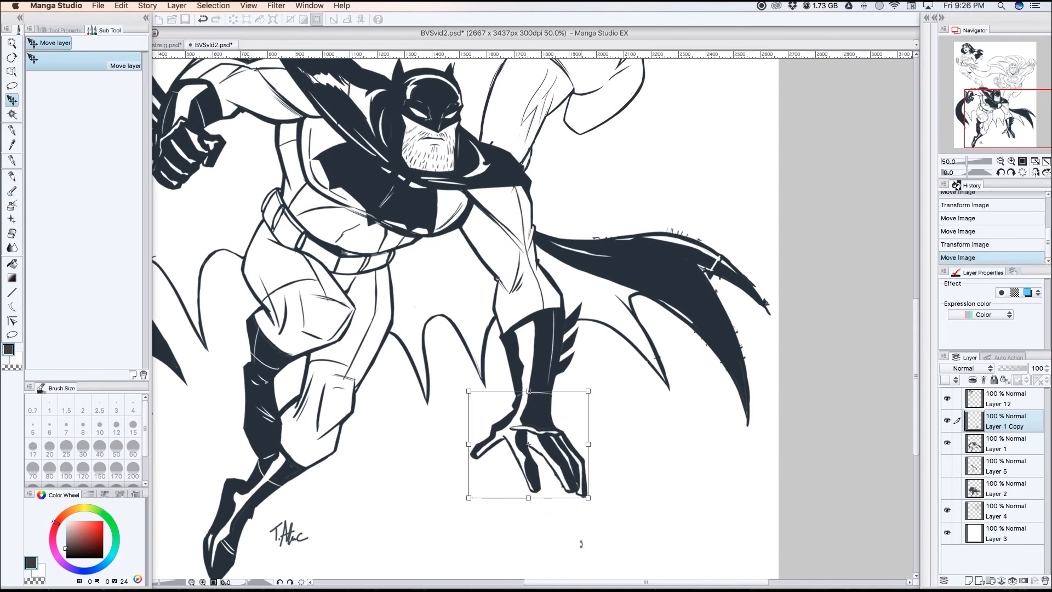
{"action": "left_click_drag", "start_coordinate": [575, 475], "coordinate": [587, 507]}
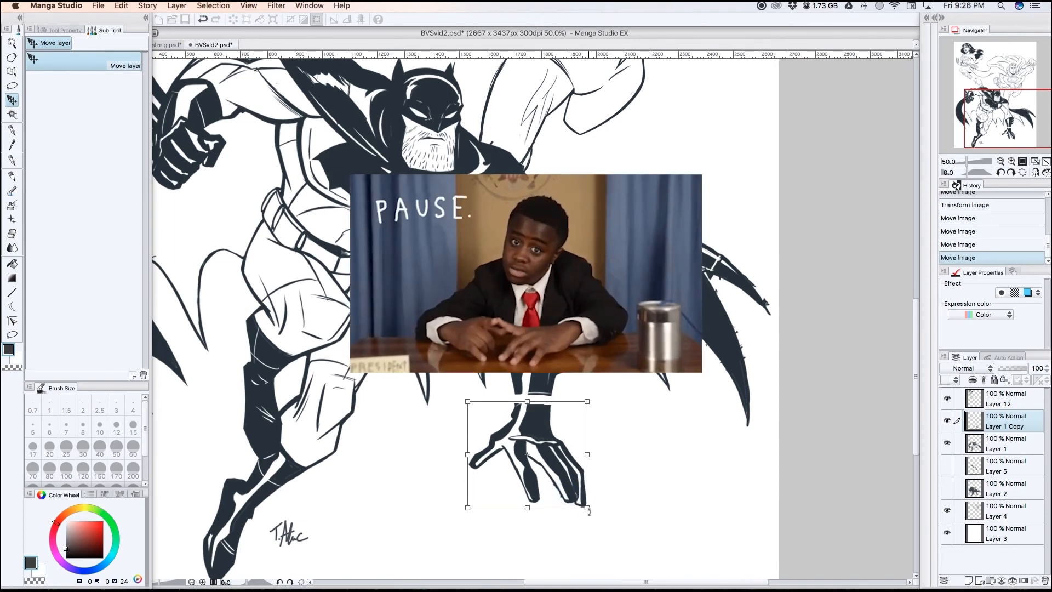
Step: Distort the hand by pulling the right-hand corners of its transform frame, and move it back up to the wrist
{"action": "left_click_drag", "start_coordinate": [588, 508], "coordinate": [587, 507]}
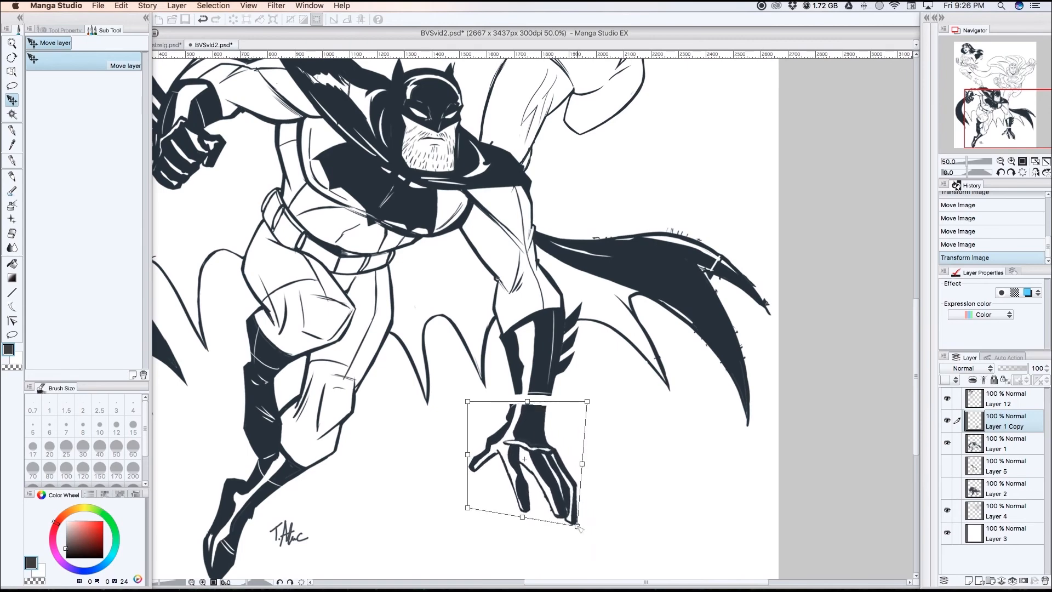
{"action": "mouse_move", "coordinate": [585, 540]}
{"action": "left_mouse_down"}
{"action": "mouse_move", "coordinate": [558, 470]}
{"action": "mouse_move", "coordinate": [591, 511]}
{"action": "mouse_move", "coordinate": [605, 499]}
{"action": "mouse_move", "coordinate": [576, 467]}
{"action": "mouse_move", "coordinate": [585, 499]}
{"action": "left_mouse_up"}
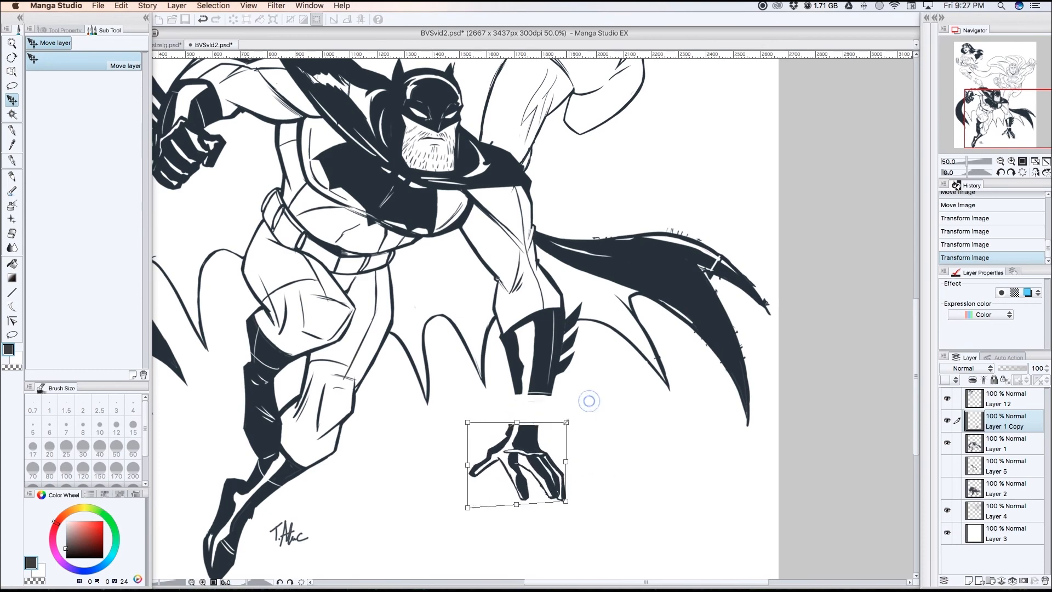
{"action": "left_click_drag", "start_coordinate": [587, 403], "coordinate": [563, 410]}
{"action": "left_click_drag", "start_coordinate": [556, 478], "coordinate": [570, 460]}
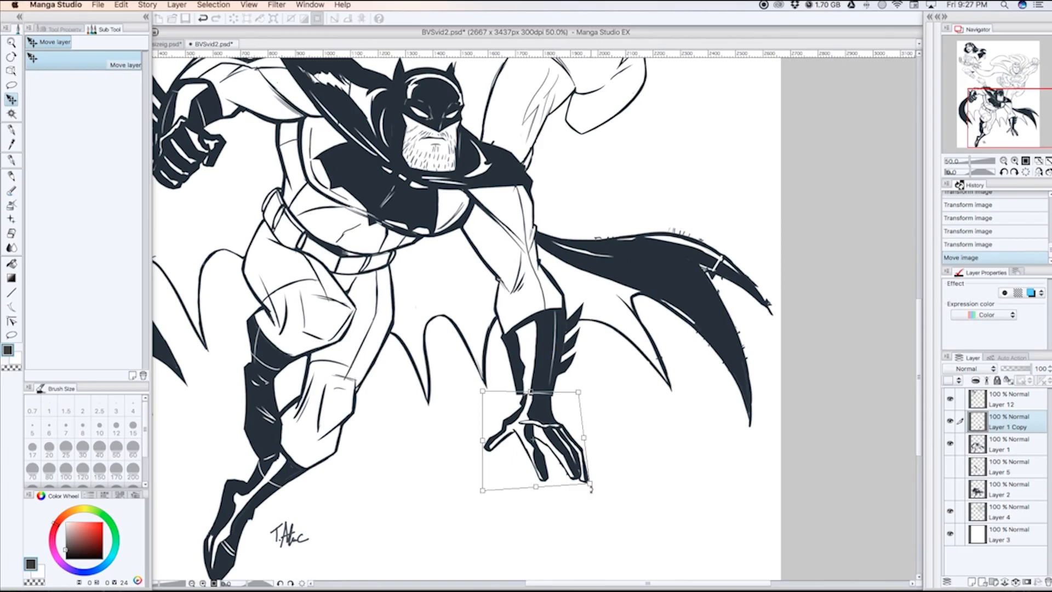